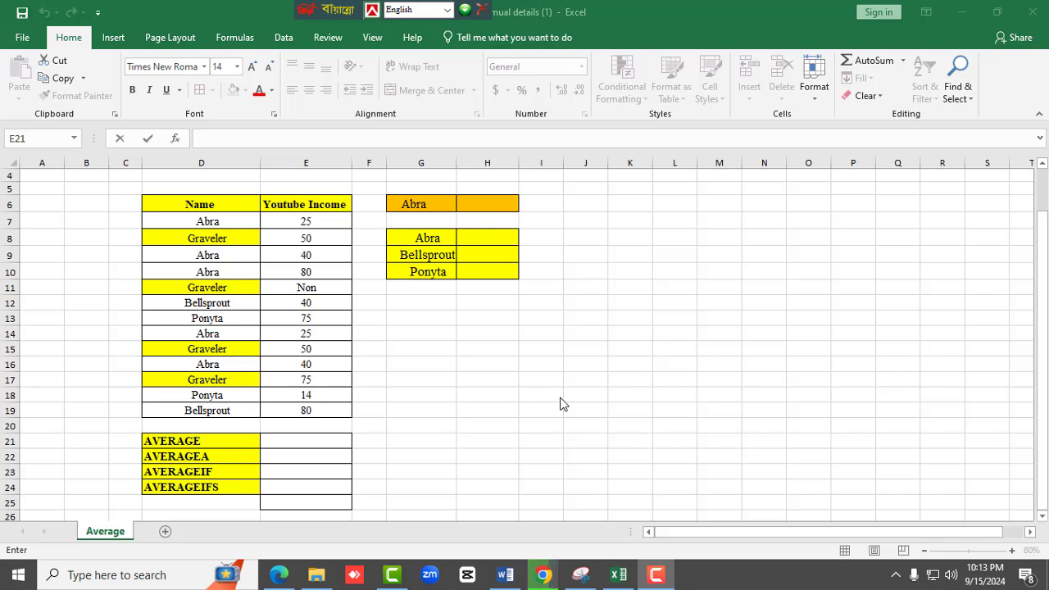
# Enter =AVERAGE(E7:E19) in cell E21 to average the Youtube Income values
pyautogui.click(287, 441)
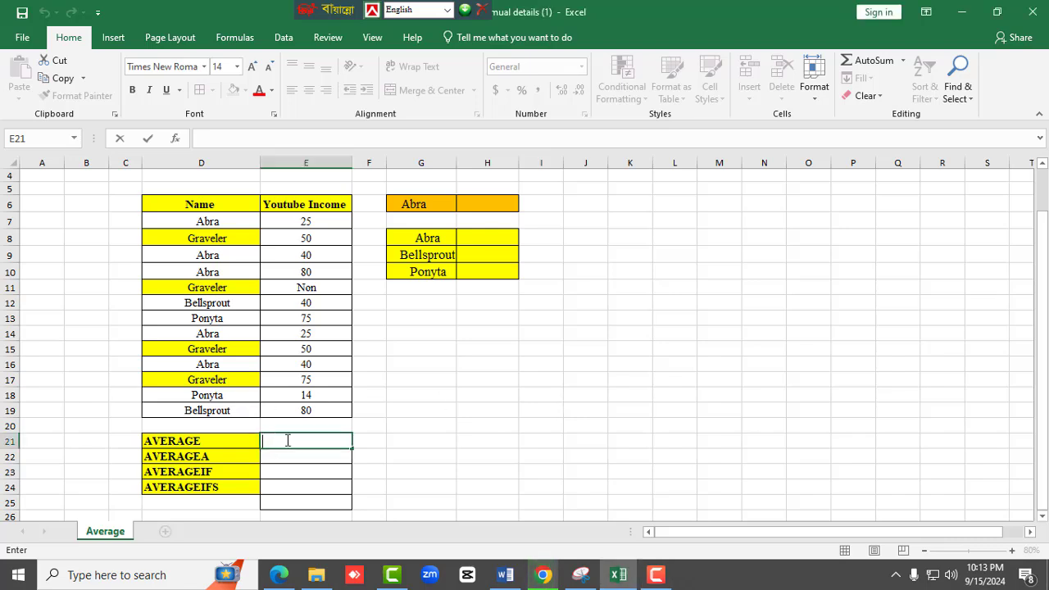
pyautogui.write('=')
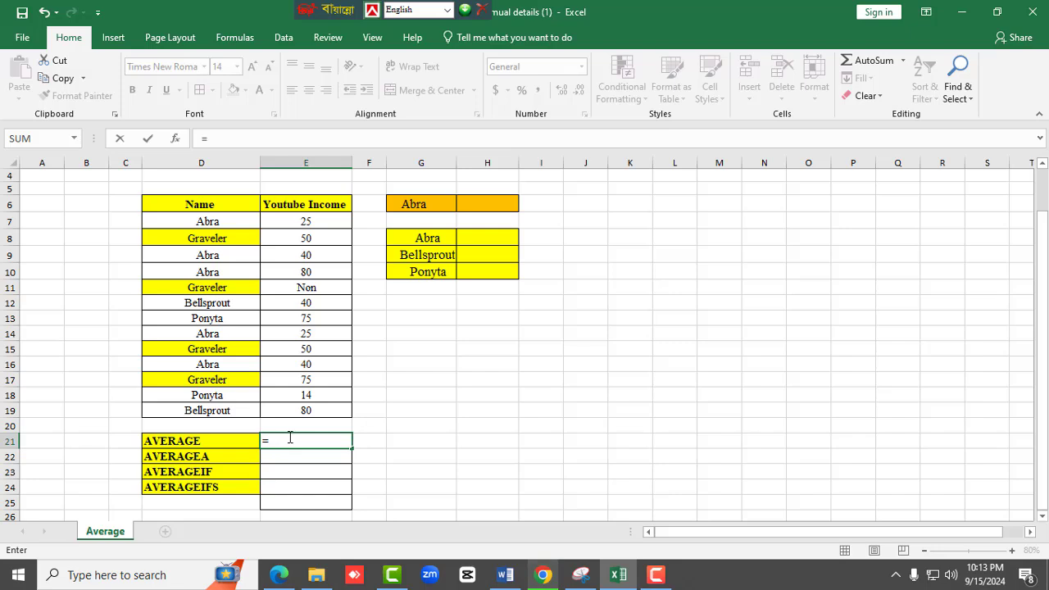
pyautogui.write('aver')
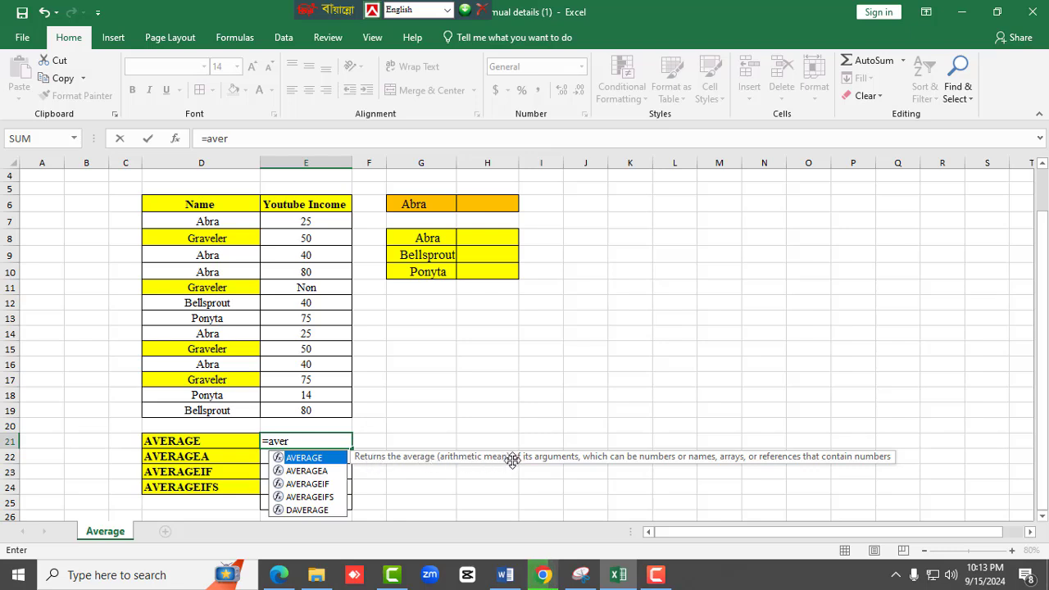
pyautogui.doubleClick(327, 460)
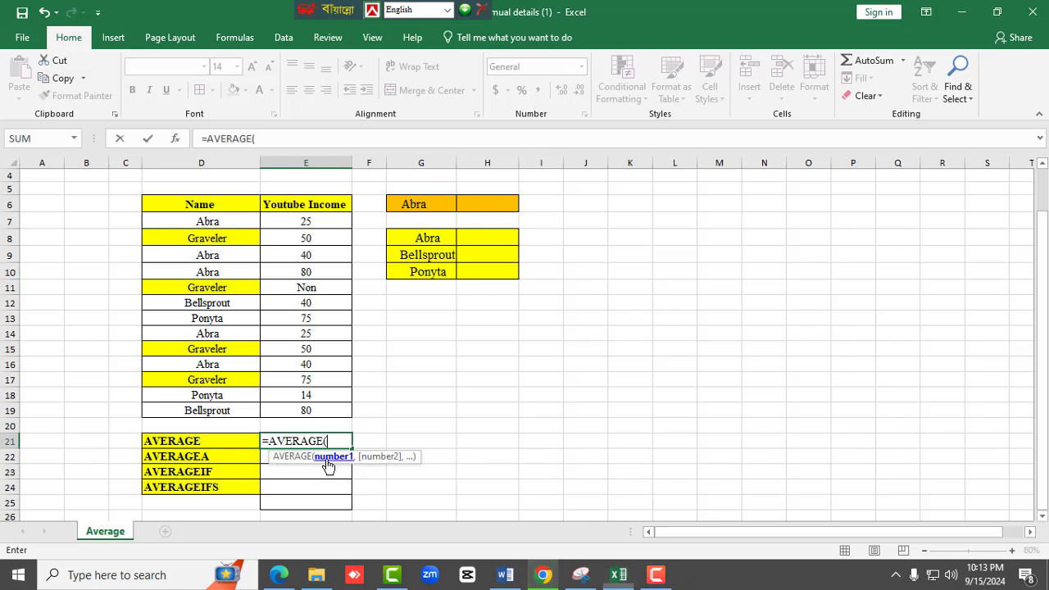
pyautogui.moveTo(321, 222); pyautogui.dragTo(337, 410)
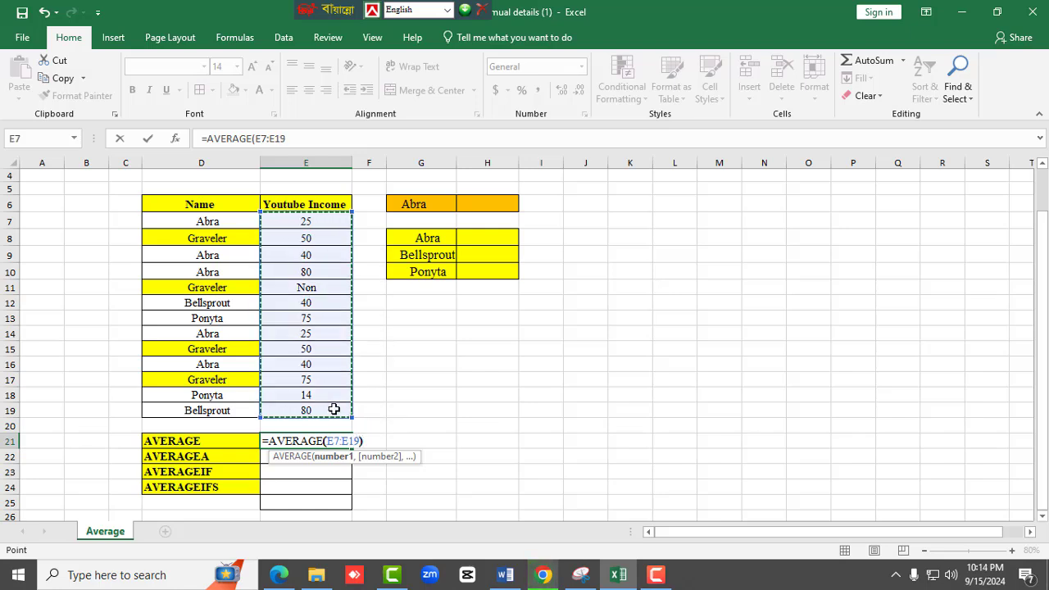
pyautogui.write(')')
pyautogui.press('Return')
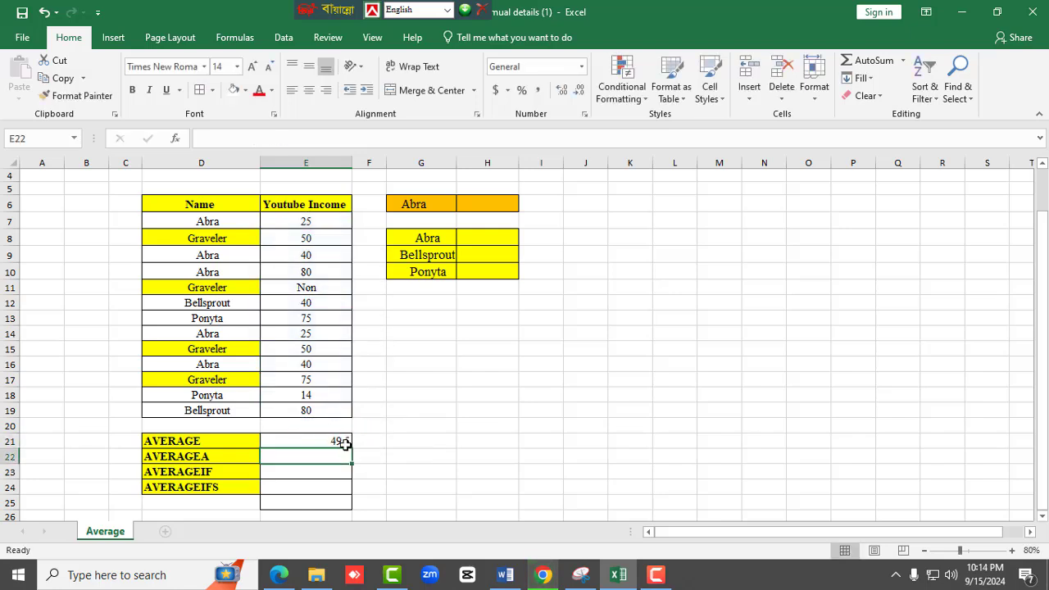
pyautogui.click(344, 443)
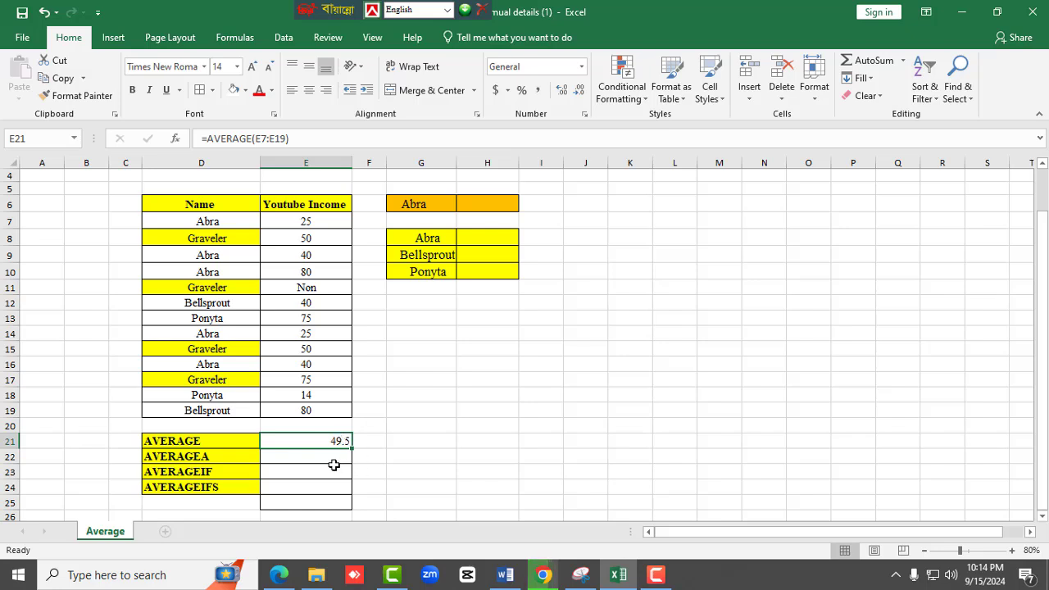
# Enter =AVERAGEA(E7:E19) in cell E22, beside the AVERAGEA label
pyautogui.click(325, 455)
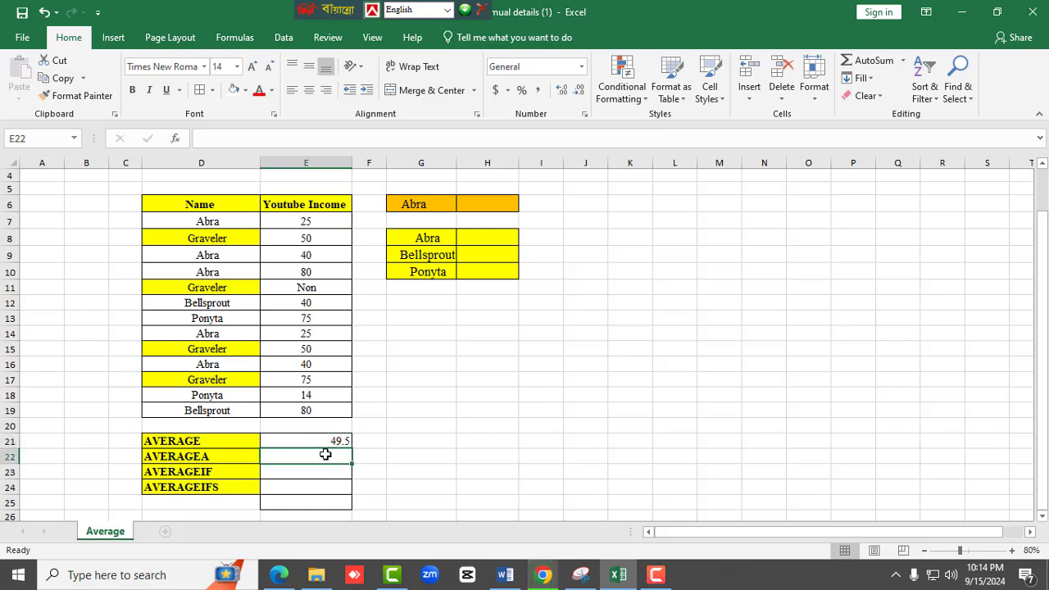
pyautogui.write('=aver')
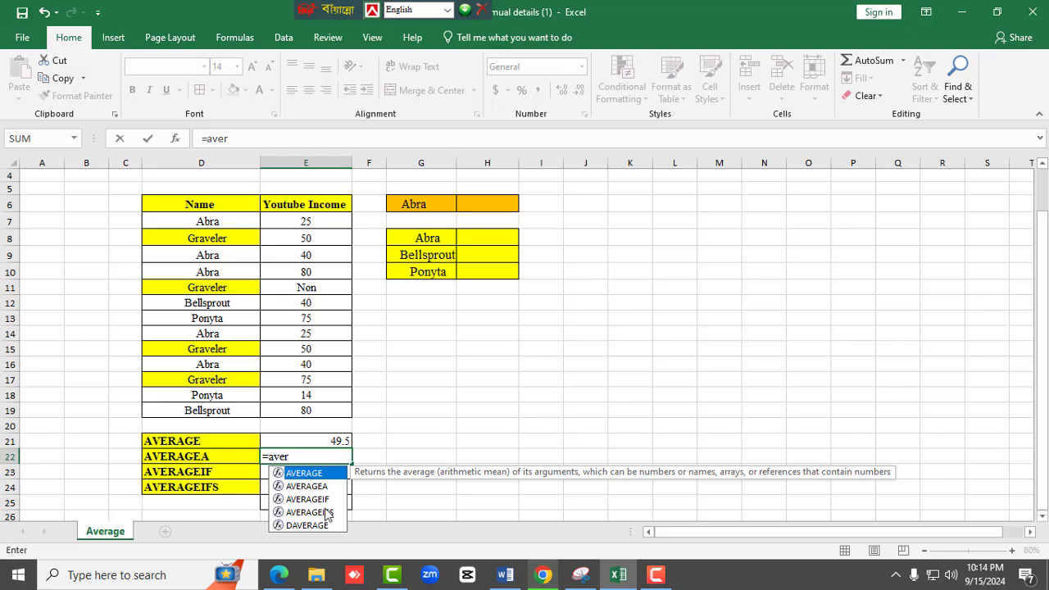
pyautogui.doubleClick(327, 485)
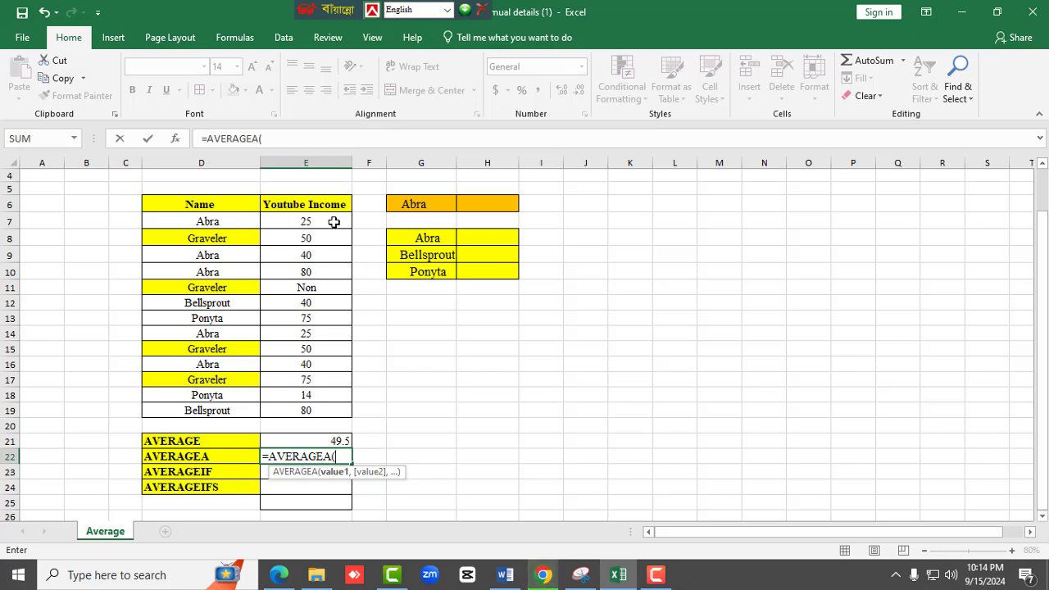
pyautogui.moveTo(334, 222); pyautogui.dragTo(318, 410)
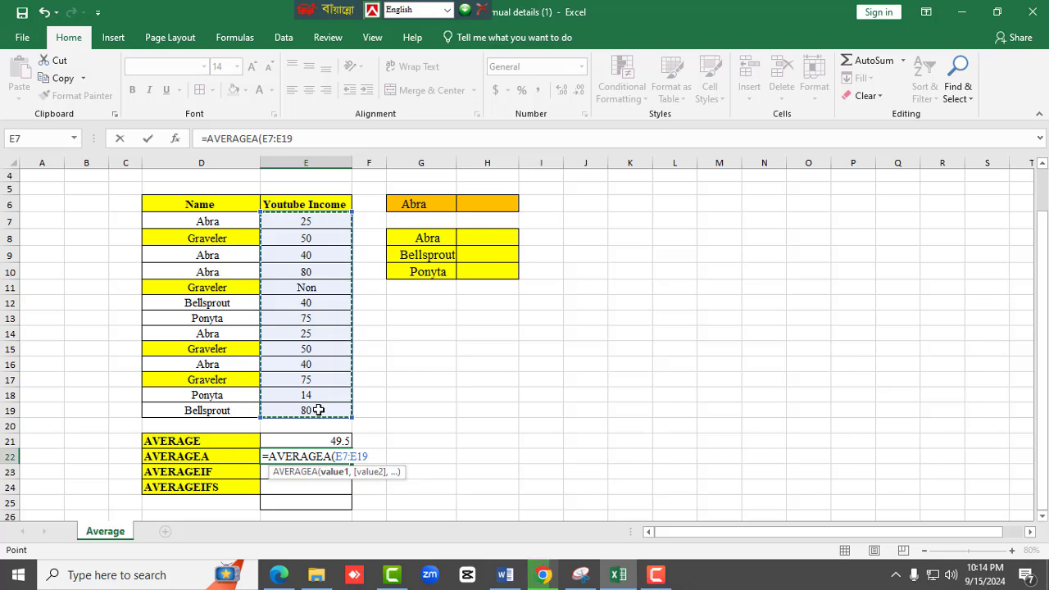
pyautogui.write(')')
pyautogui.press('Return')
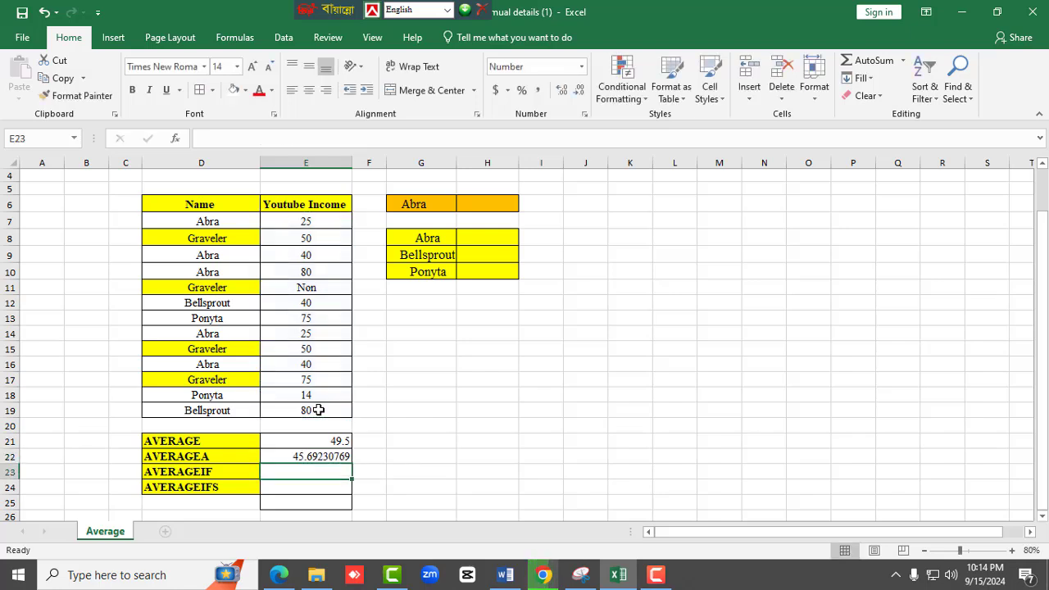
# Compare the AVERAGE and AVERAGEA formulas in E21:E22 with the income values in E7:E19, both without and with the text entry
pyautogui.click(321, 457)
pyautogui.moveTo(335, 440); pyautogui.dragTo(319, 457)
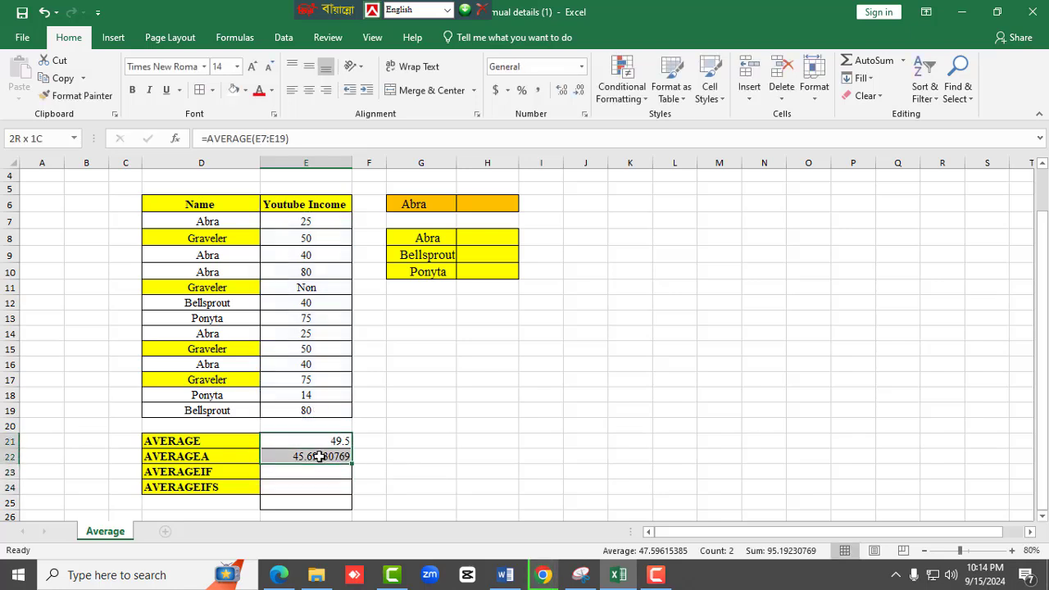
pyautogui.click(320, 456)
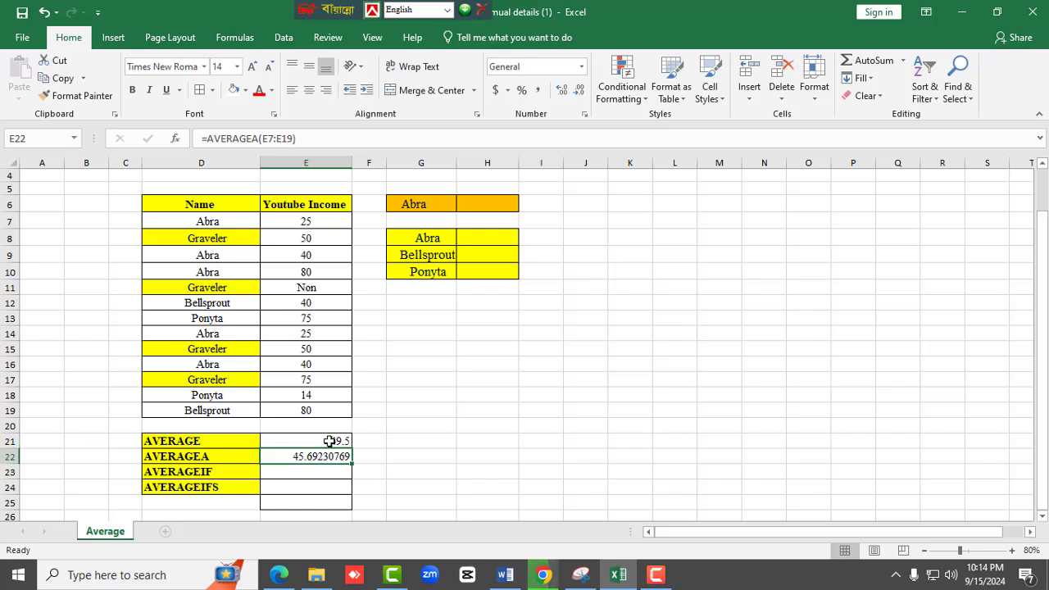
pyautogui.click(329, 441)
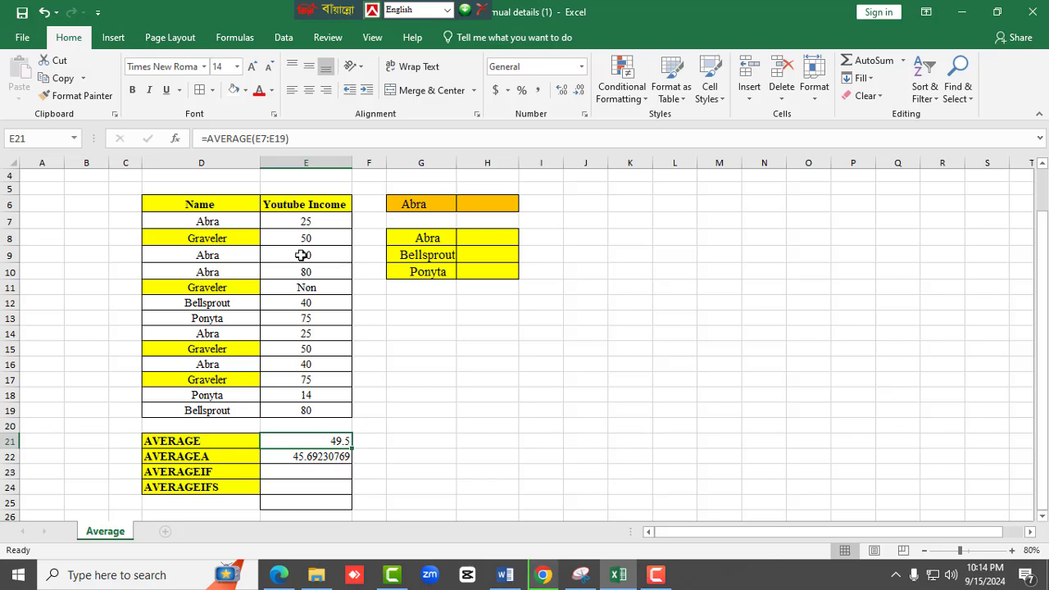
pyautogui.moveTo(306, 222); pyautogui.dragTo(310, 409)
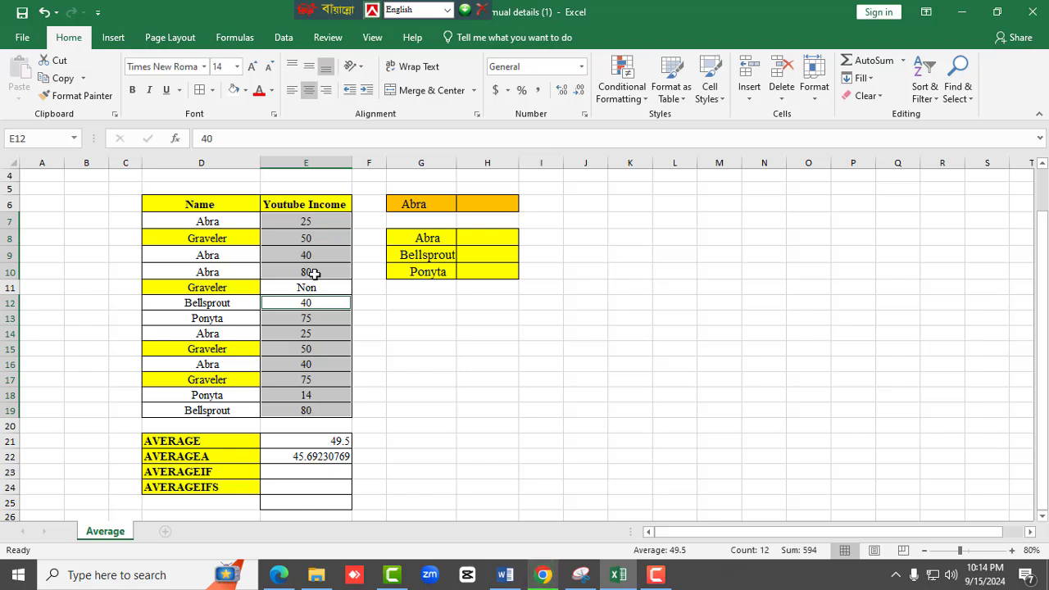
pyautogui.click(330, 456)
pyautogui.moveTo(335, 225); pyautogui.dragTo(312, 403)
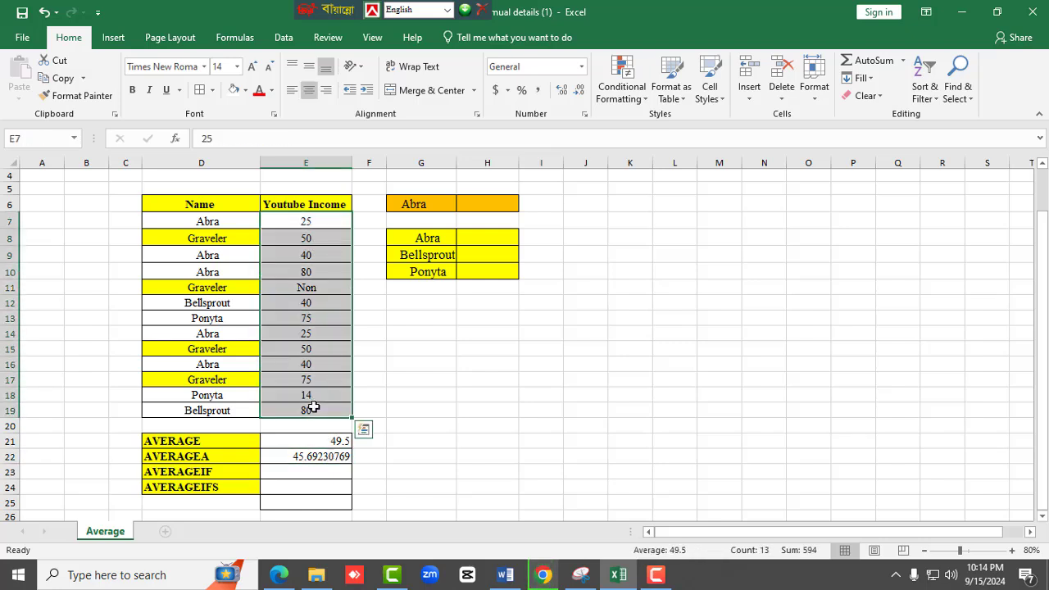
pyautogui.click(316, 460)
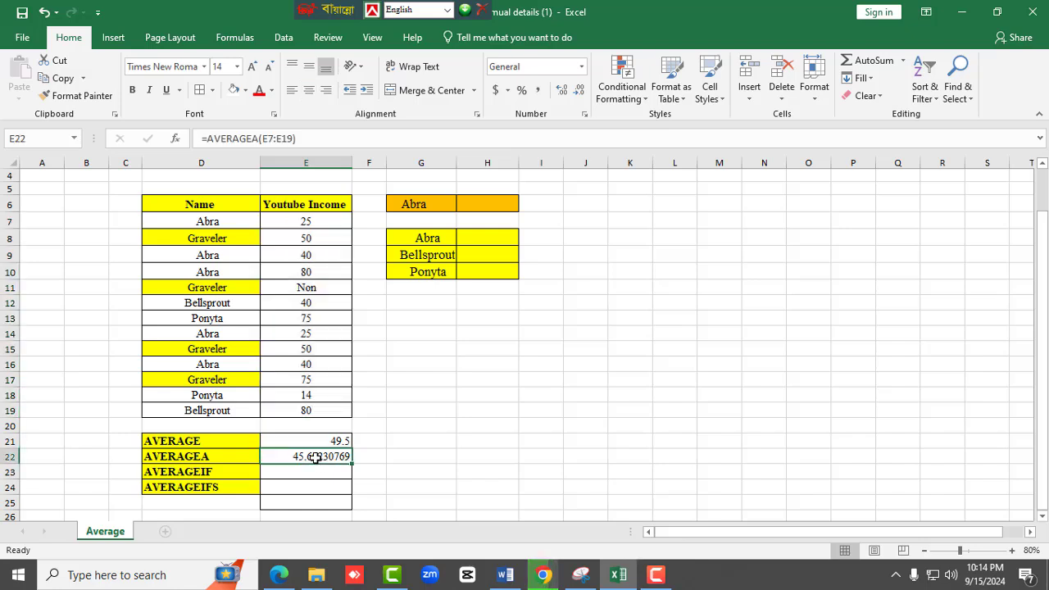
pyautogui.click(322, 441)
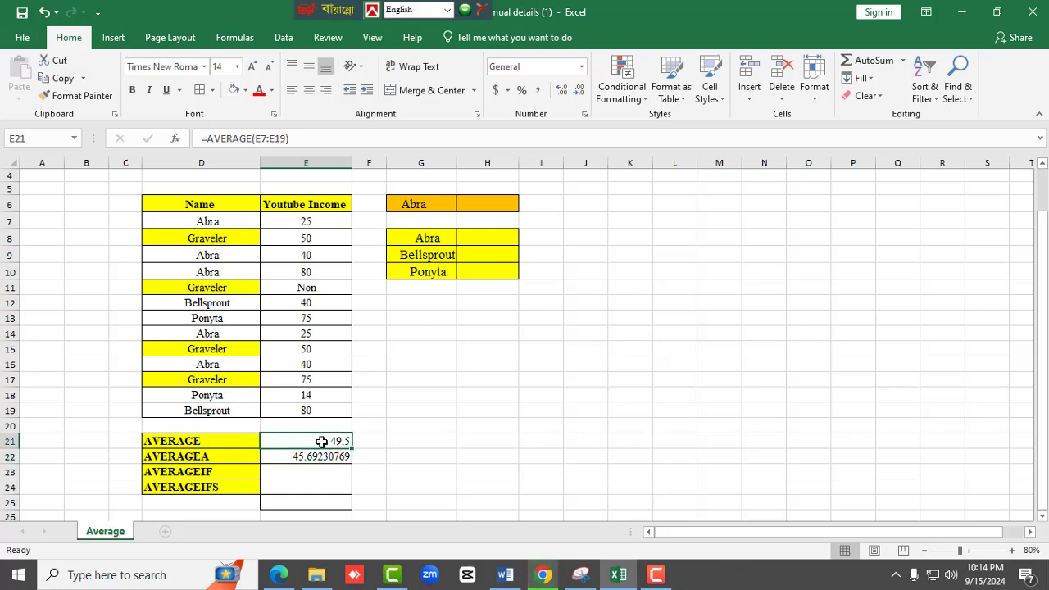
pyautogui.click(308, 472)
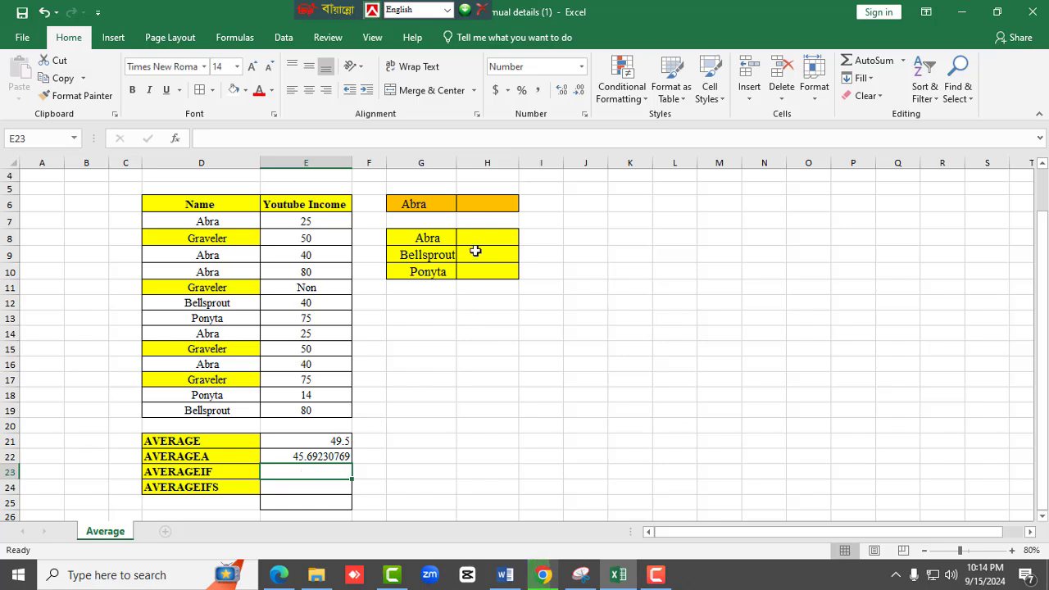
# Enter =AVERAGEIF(D7:D19,G6,E7:E19) in cell H6 to average the income for Abra
pyautogui.click(476, 204)
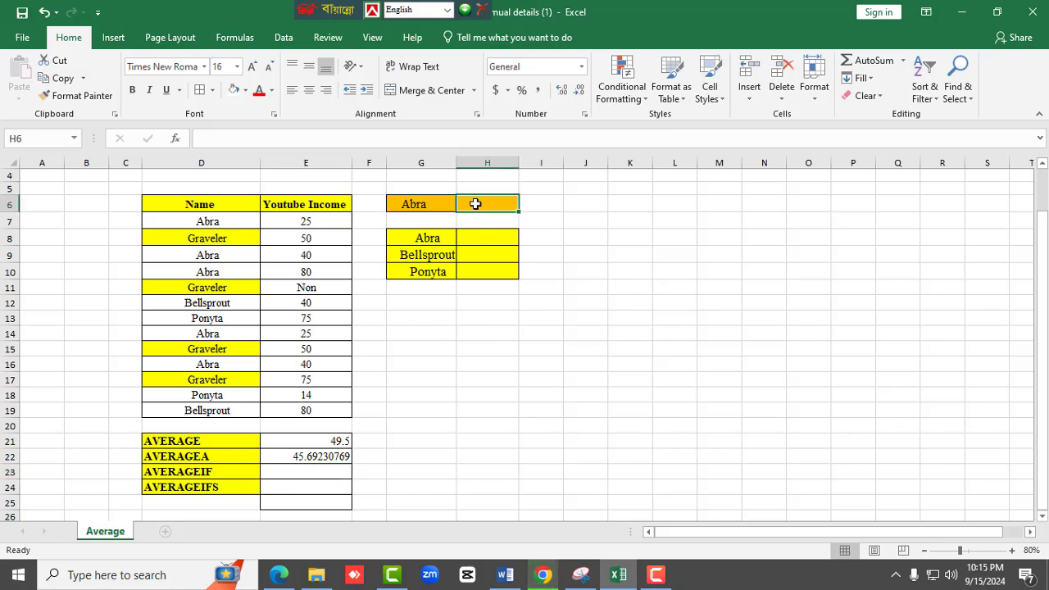
pyautogui.doubleClick(476, 204)
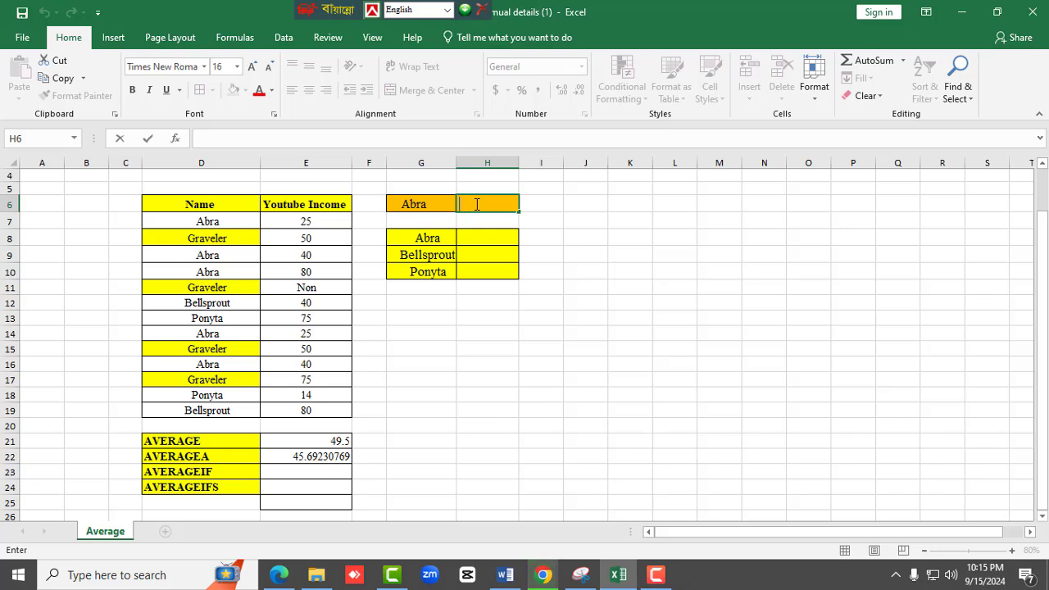
pyautogui.doubleClick(477, 204)
pyautogui.write('=av')
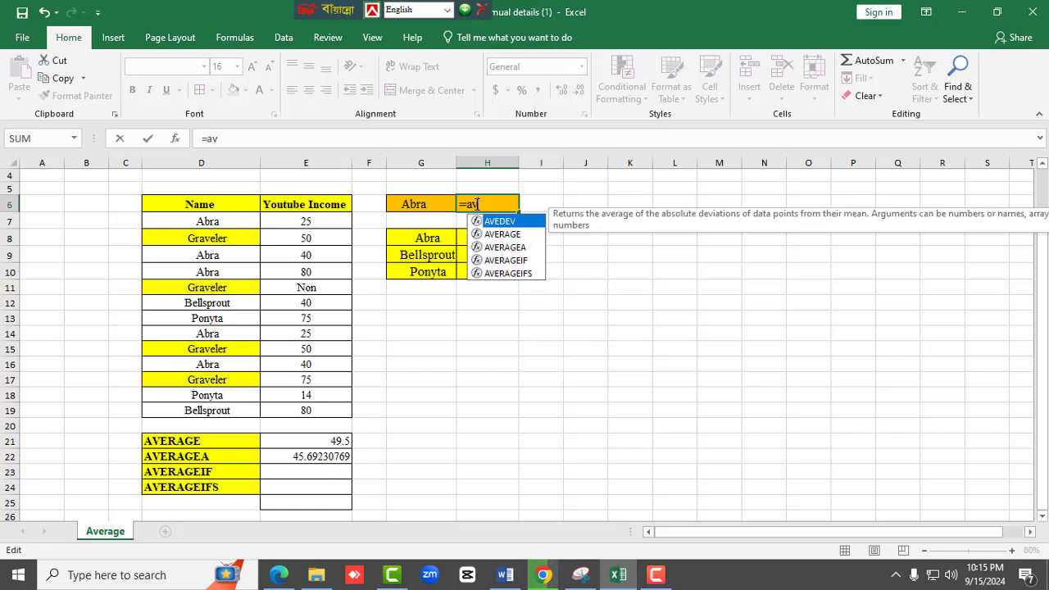
pyautogui.doubleClick(518, 260)
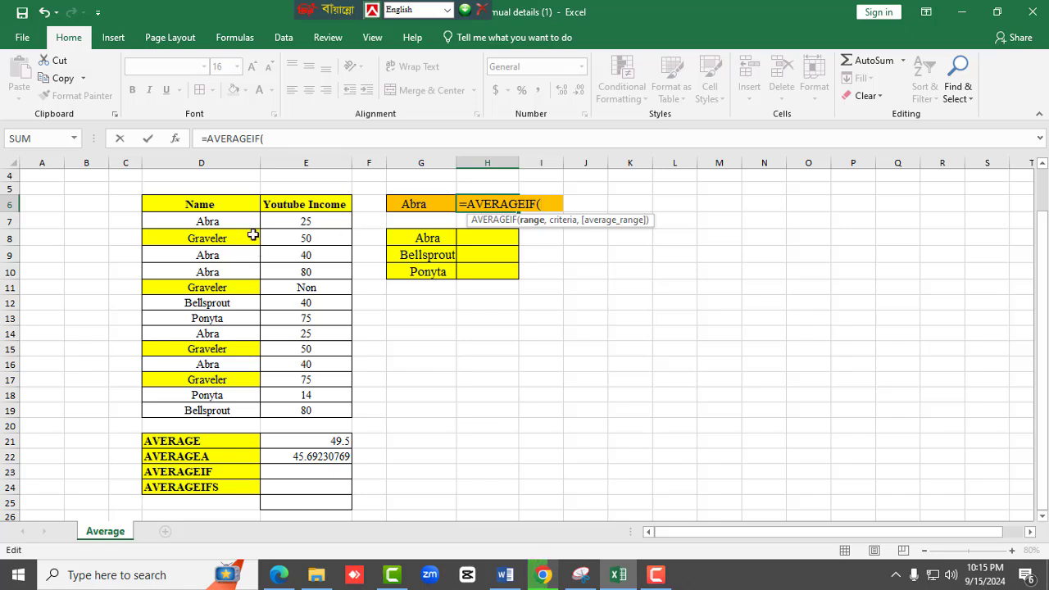
pyautogui.moveTo(231, 221); pyautogui.dragTo(226, 410)
pyautogui.write(',')
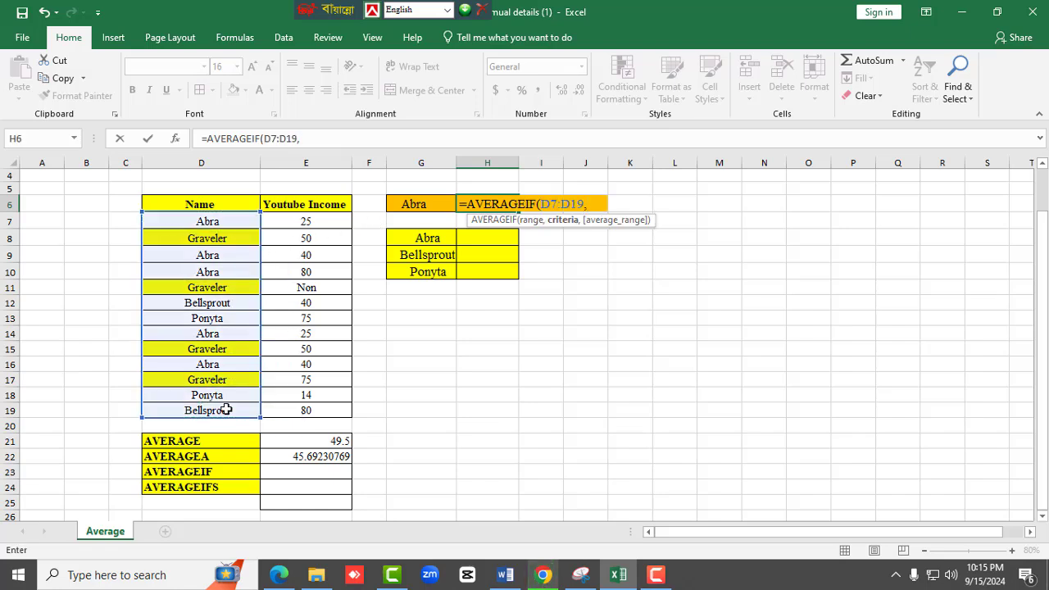
pyautogui.click(427, 206)
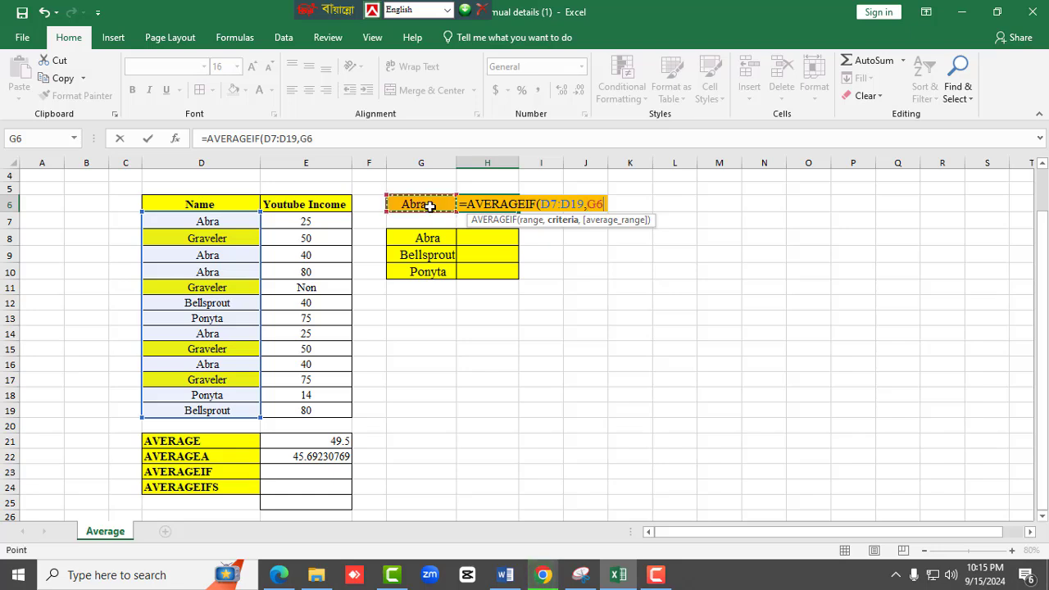
pyautogui.write(',')
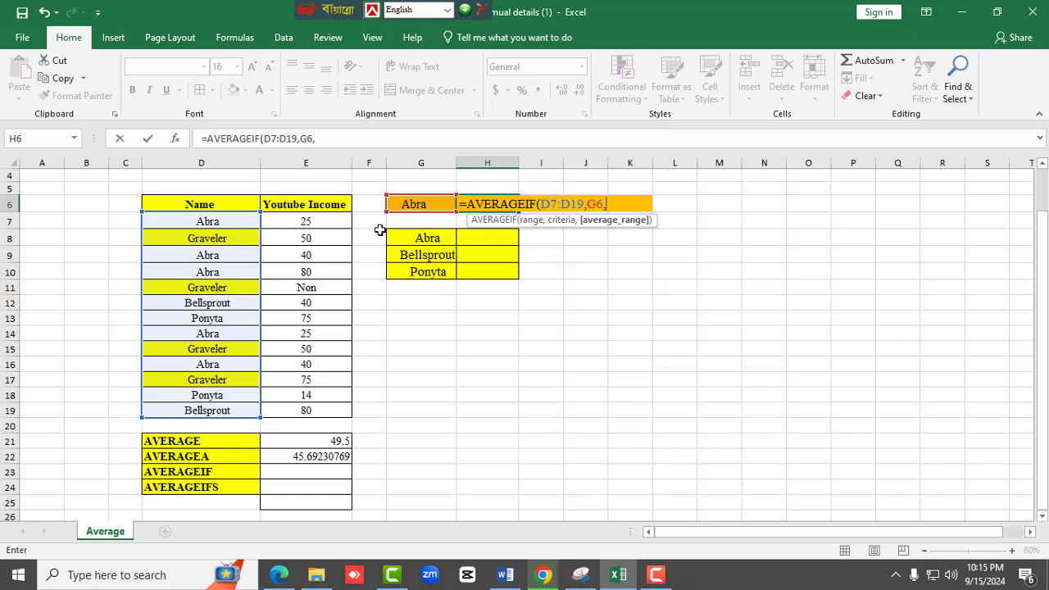
pyautogui.moveTo(326, 224); pyautogui.dragTo(328, 407)
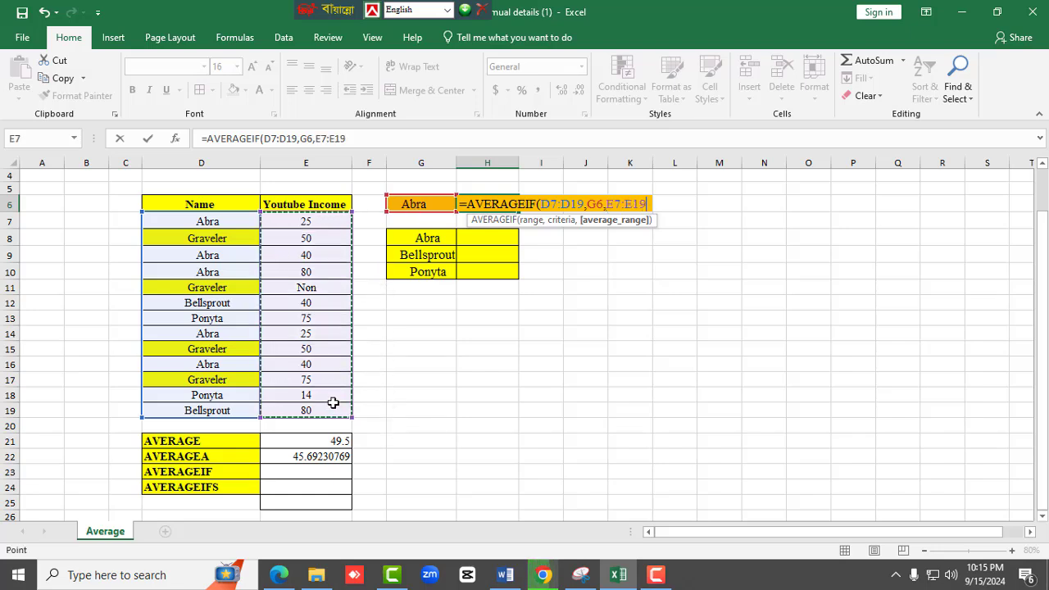
pyautogui.write(')')
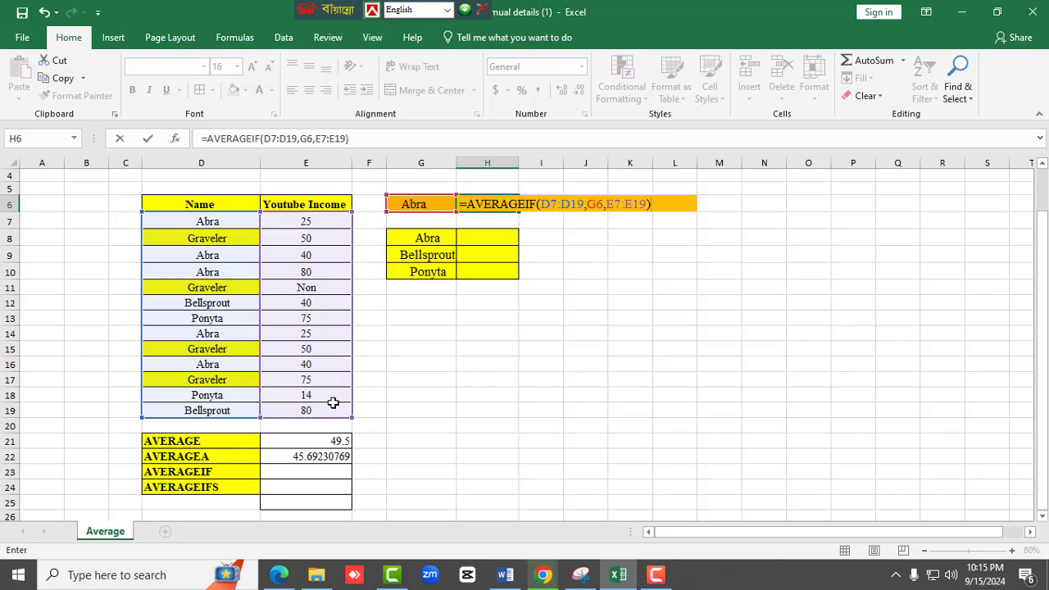
pyautogui.press('Return')
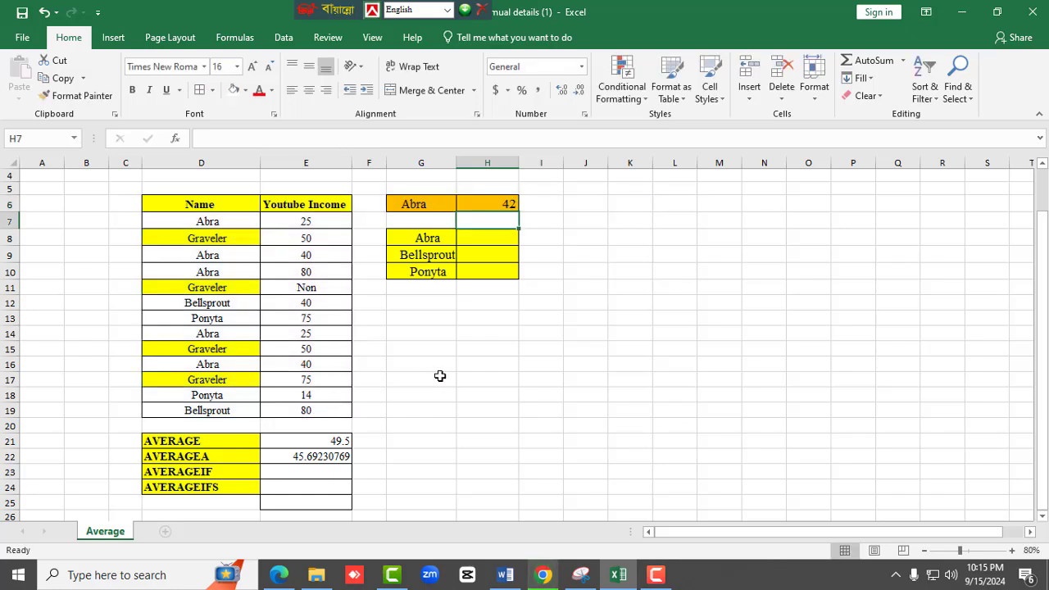
pyautogui.click(505, 205)
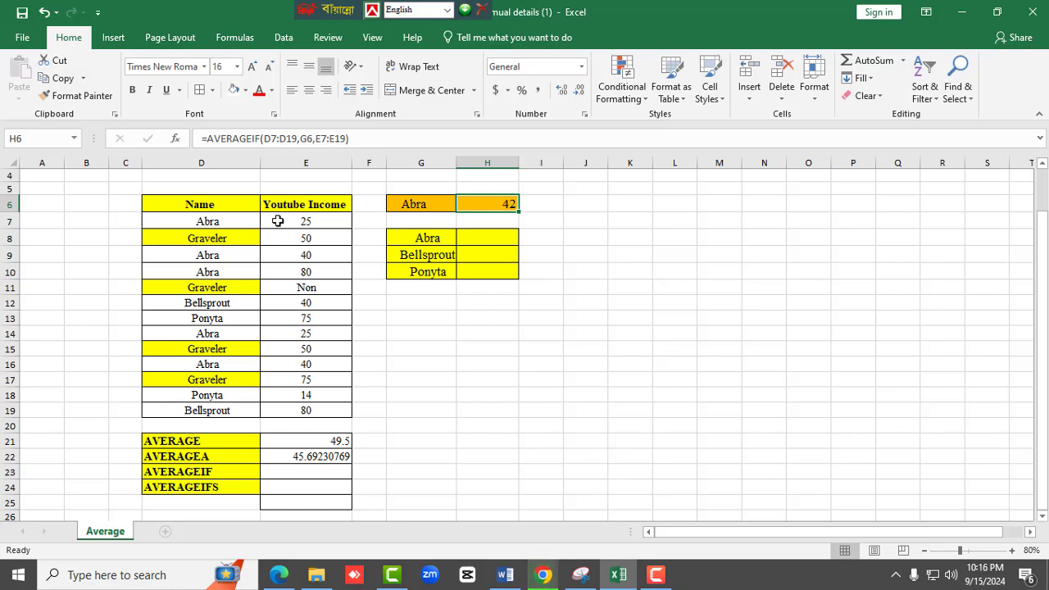
pyautogui.click(223, 223)
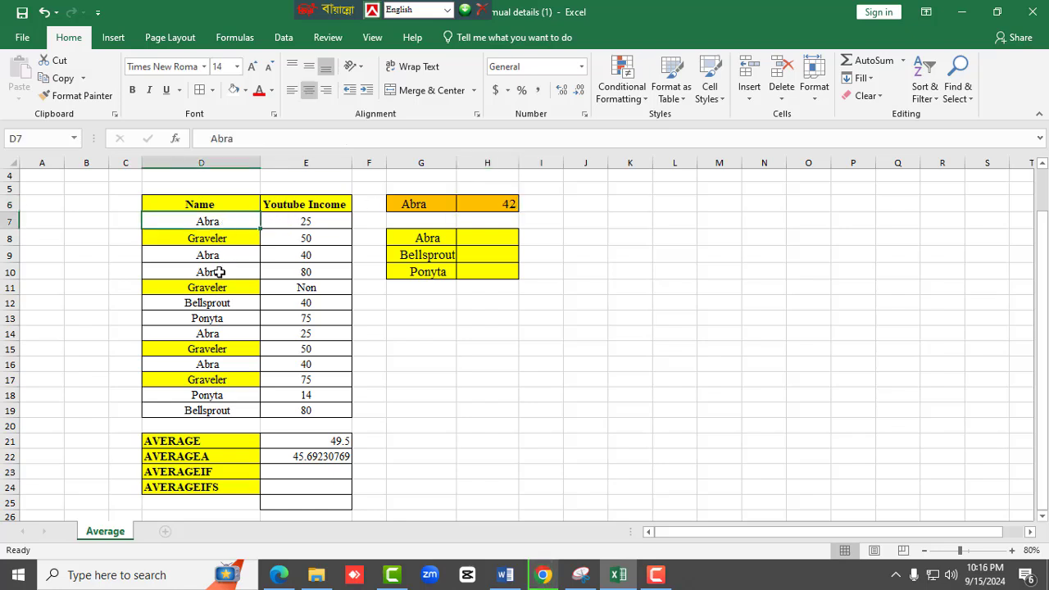
pyautogui.moveTo(210, 255); pyautogui.dragTo(212, 272)
pyautogui.keyDown('ctrl'); pyautogui.click(214, 335); pyautogui.keyUp('ctrl')
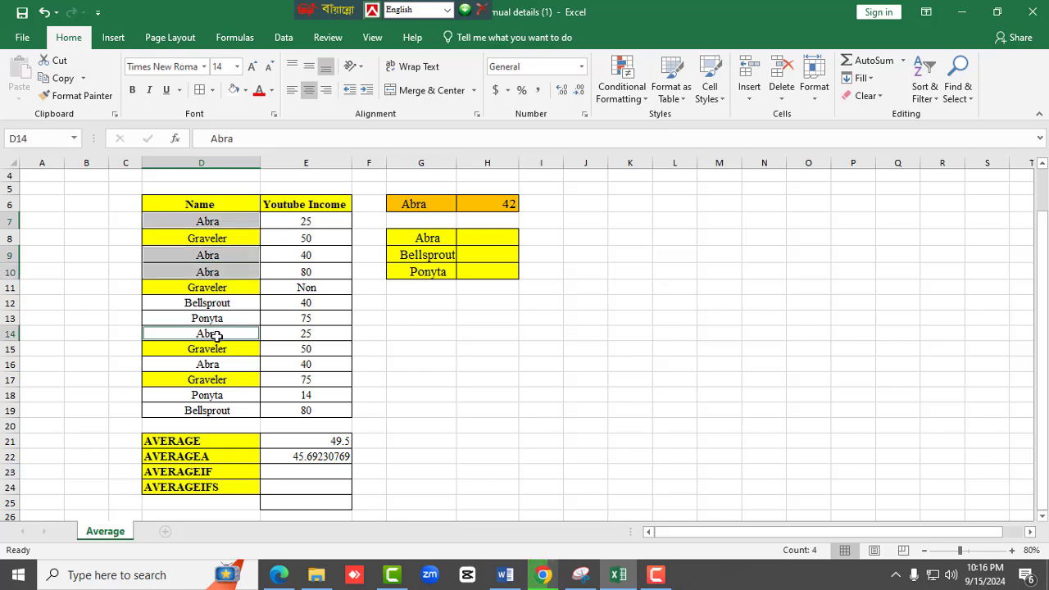
pyautogui.keyDown('ctrl'); pyautogui.click(217, 366); pyautogui.keyUp('ctrl')
# Remove the fill color from the names in D7:D19
pyautogui.moveTo(236, 223); pyautogui.dragTo(223, 410)
pyautogui.click(234, 91)
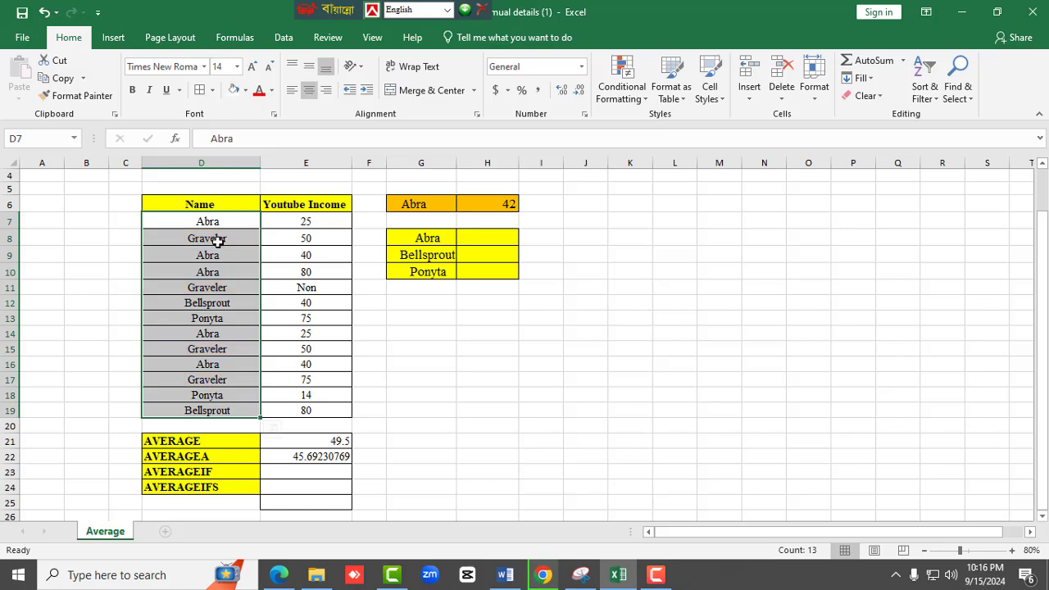
pyautogui.click(217, 223)
pyautogui.keyDown('ctrl'); pyautogui.click(216, 256); pyautogui.keyUp('ctrl')
pyautogui.keyDown('ctrl'); pyautogui.click(216, 275); pyautogui.keyUp('ctrl')
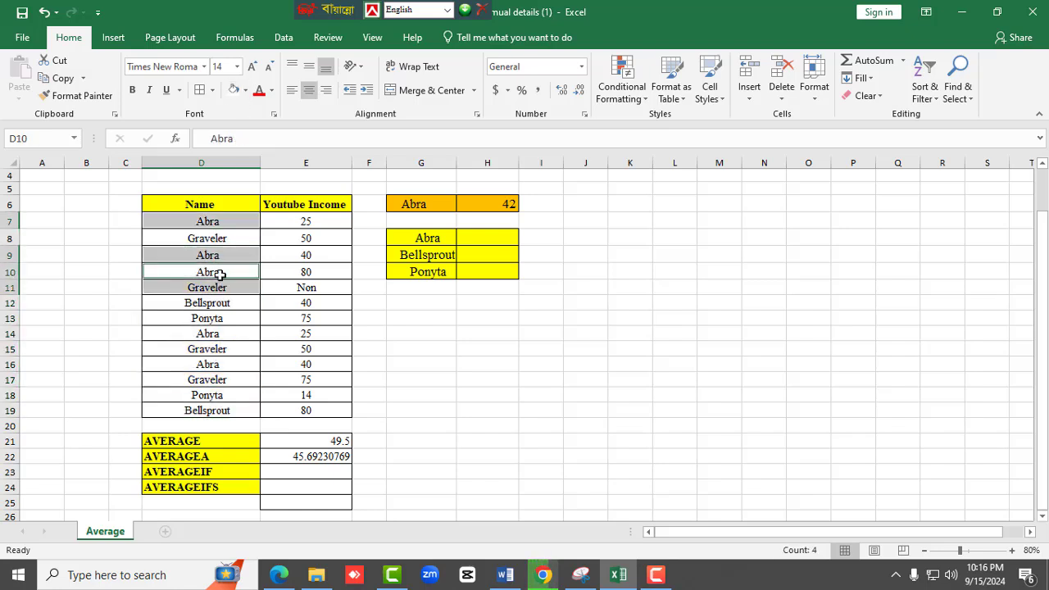
# Set the font color of the Abra names in D7, D9, D10, D14 and D16 to red
pyautogui.click(226, 220)
pyautogui.keyDown('ctrl'); pyautogui.click(218, 254); pyautogui.keyUp('ctrl')
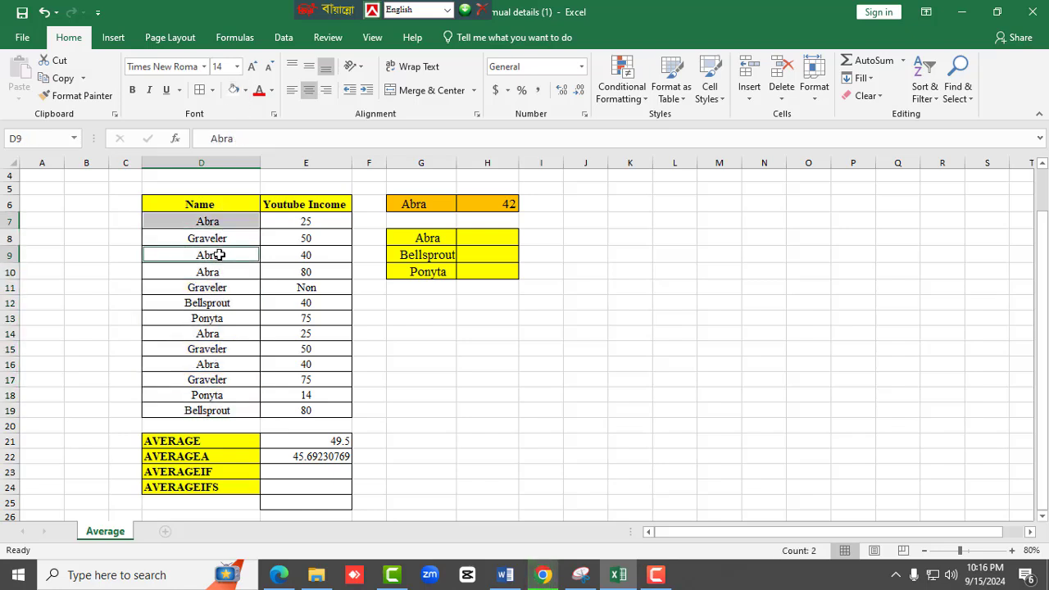
pyautogui.keyDown('ctrl'); pyautogui.click(225, 276); pyautogui.keyUp('ctrl')
pyautogui.keyDown('ctrl'); pyautogui.click(220, 335); pyautogui.keyUp('ctrl')
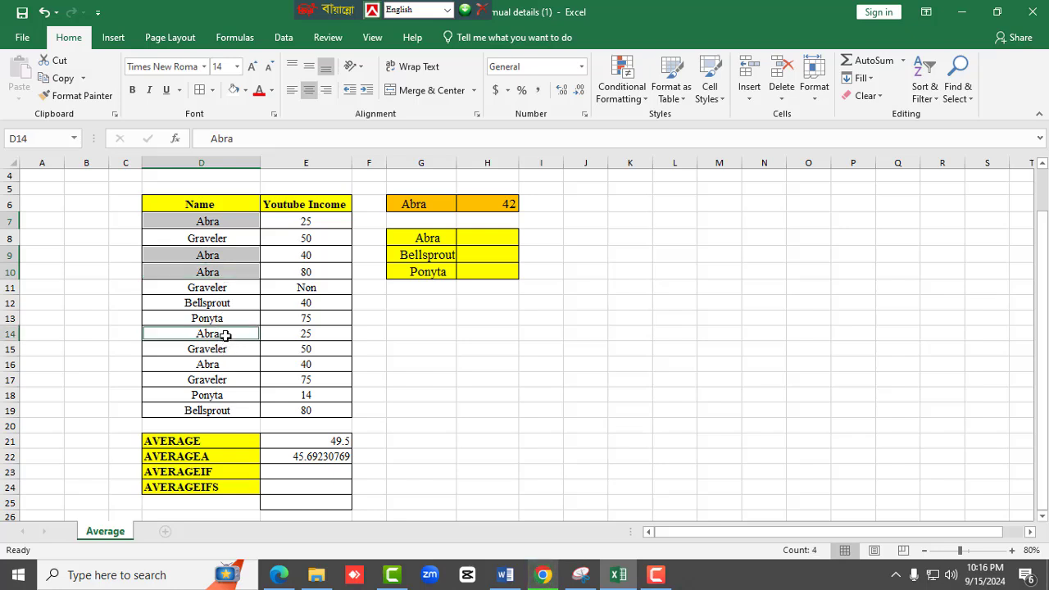
pyautogui.keyDown('ctrl'); pyautogui.click(218, 366); pyautogui.keyUp('ctrl')
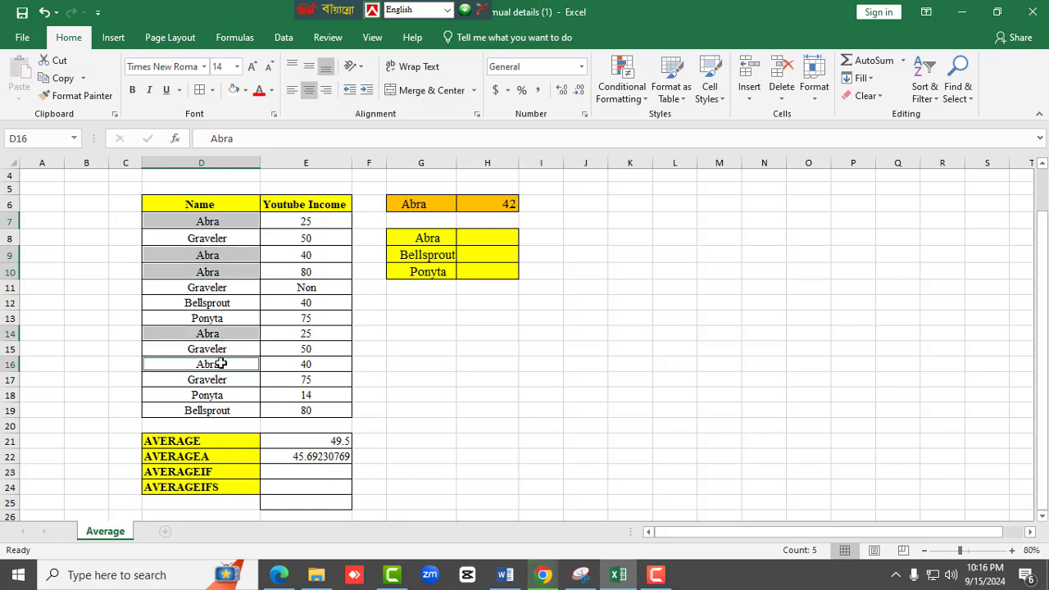
pyautogui.click(259, 90)
pyautogui.click(328, 303)
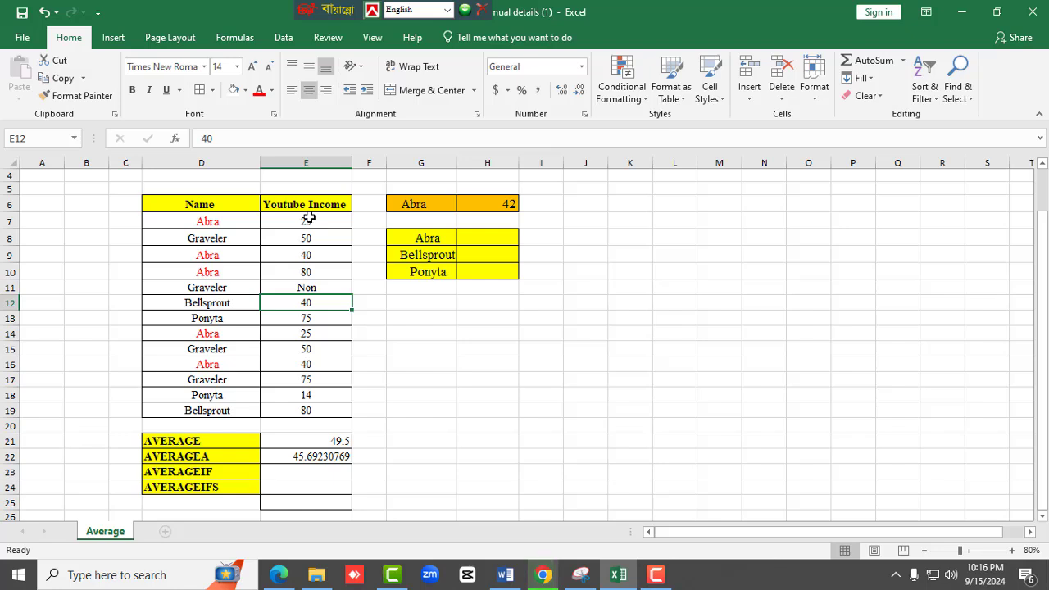
# Select Abra's income values in E7, E9, E10, E14 and E16 together to read their sum, count and average
pyautogui.click(311, 219)
pyautogui.keyDown('ctrl'); pyautogui.click(320, 255); pyautogui.keyUp('ctrl')
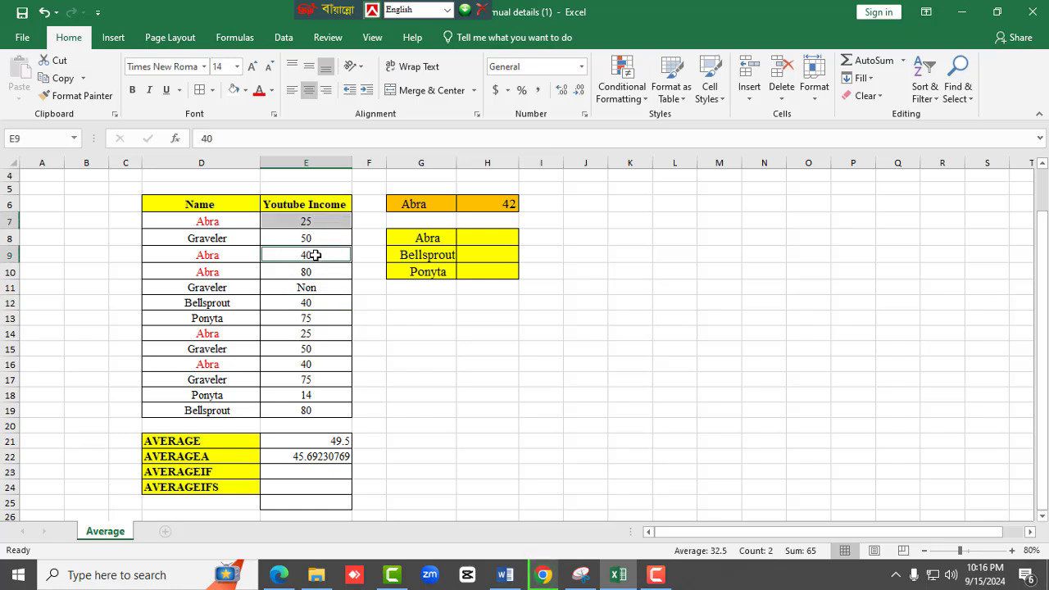
pyautogui.keyDown('ctrl'); pyautogui.click(311, 277); pyautogui.keyUp('ctrl')
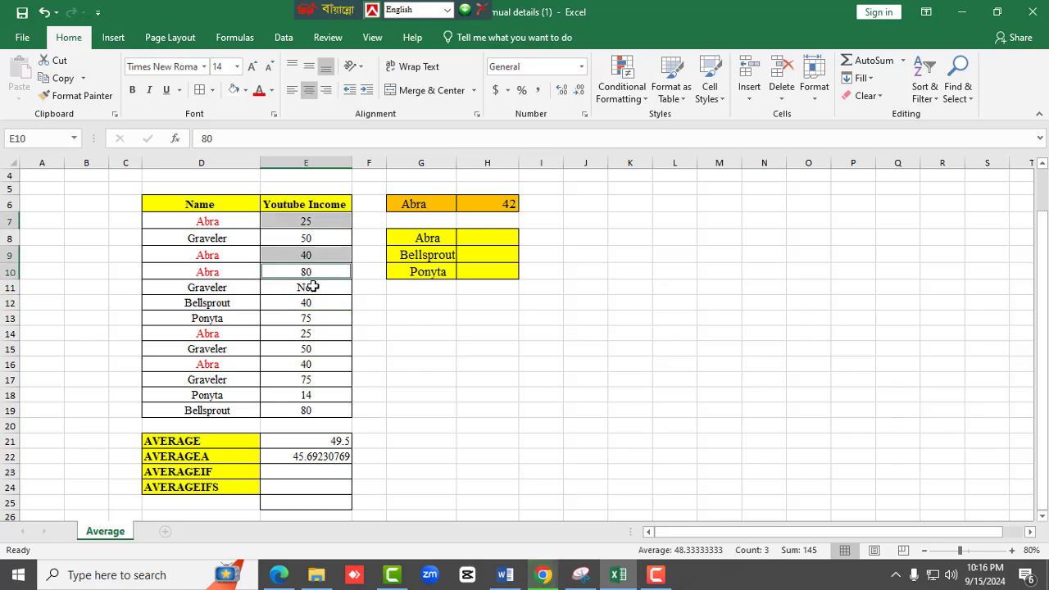
pyautogui.keyDown('ctrl'); pyautogui.click(312, 334); pyautogui.keyUp('ctrl')
pyautogui.keyDown('ctrl'); pyautogui.click(312, 366); pyautogui.keyUp('ctrl')
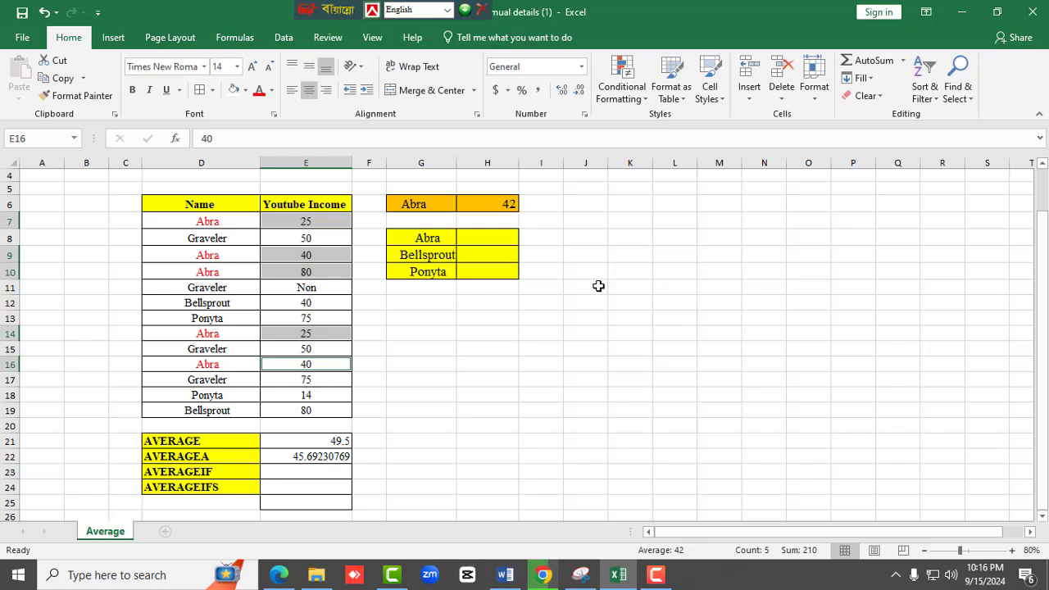
# Enter =210/5 in cell J13 to check Abra's average income by hand
pyautogui.click(585, 320)
pyautogui.write('=')
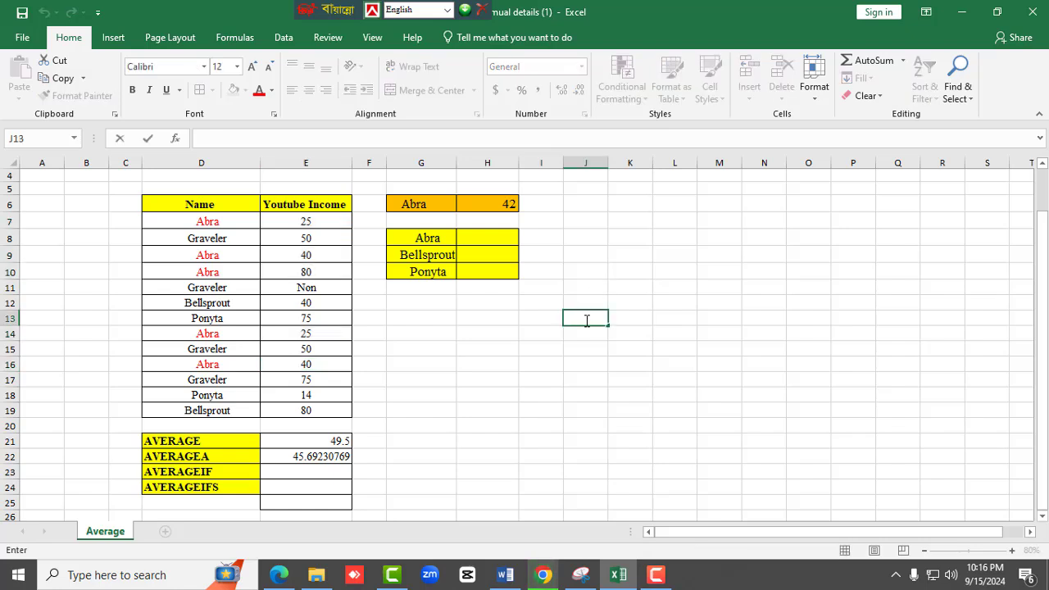
pyautogui.write('210')
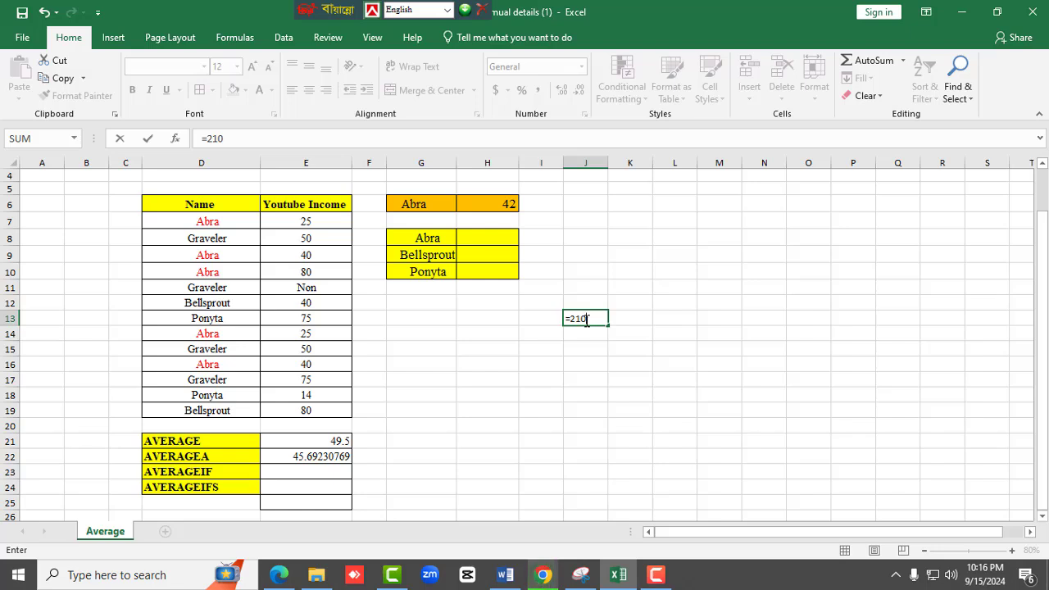
pyautogui.write('/5')
pyautogui.press('Return')
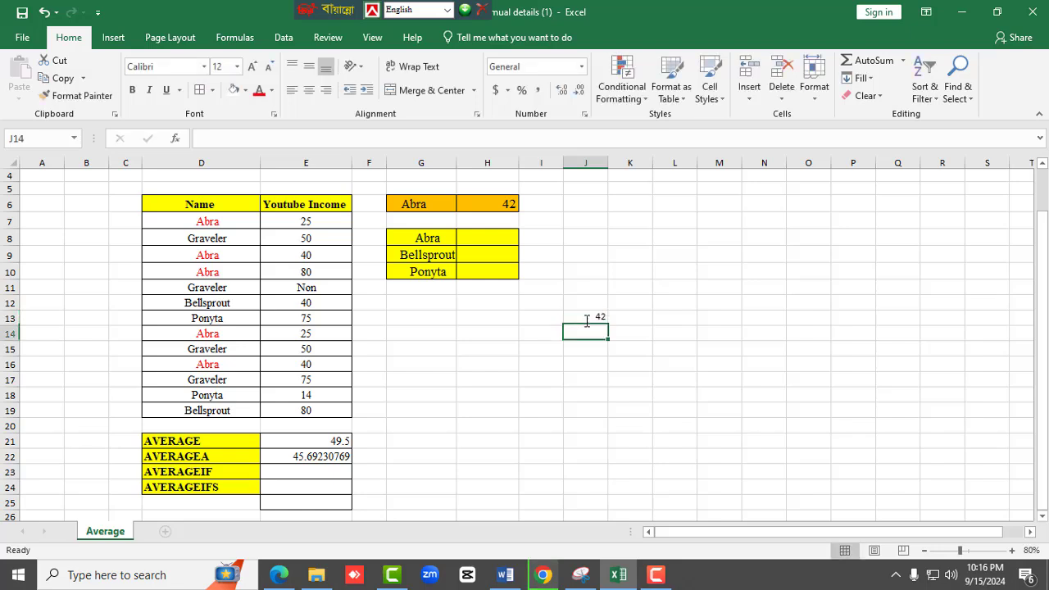
pyautogui.click(588, 319)
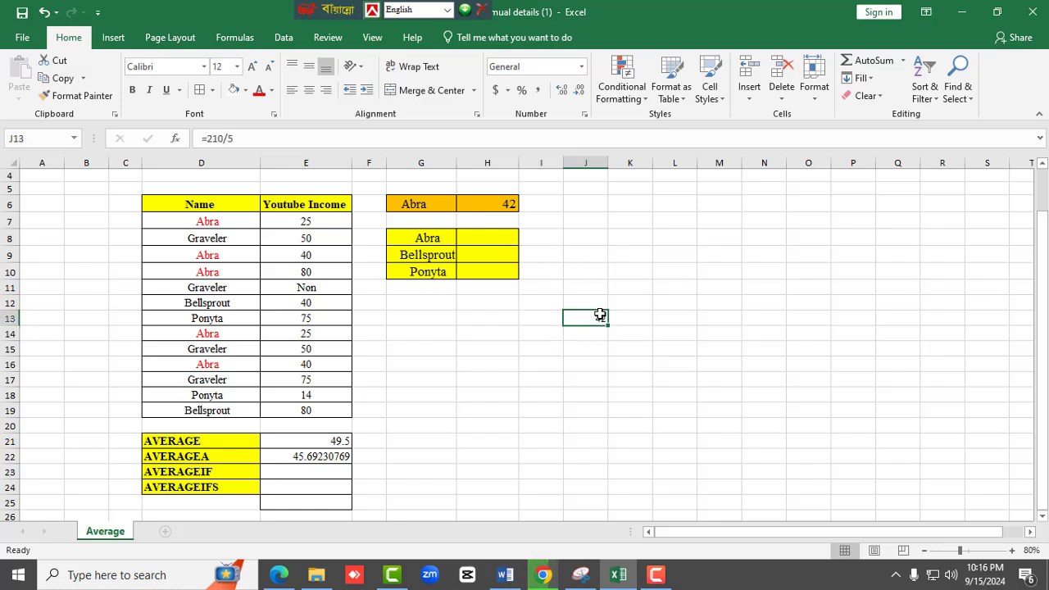
# Enter =AVERAGEIFS(E7:E19,D7:D19,G8) in cell H8 to average the income for Abra
pyautogui.click(502, 238)
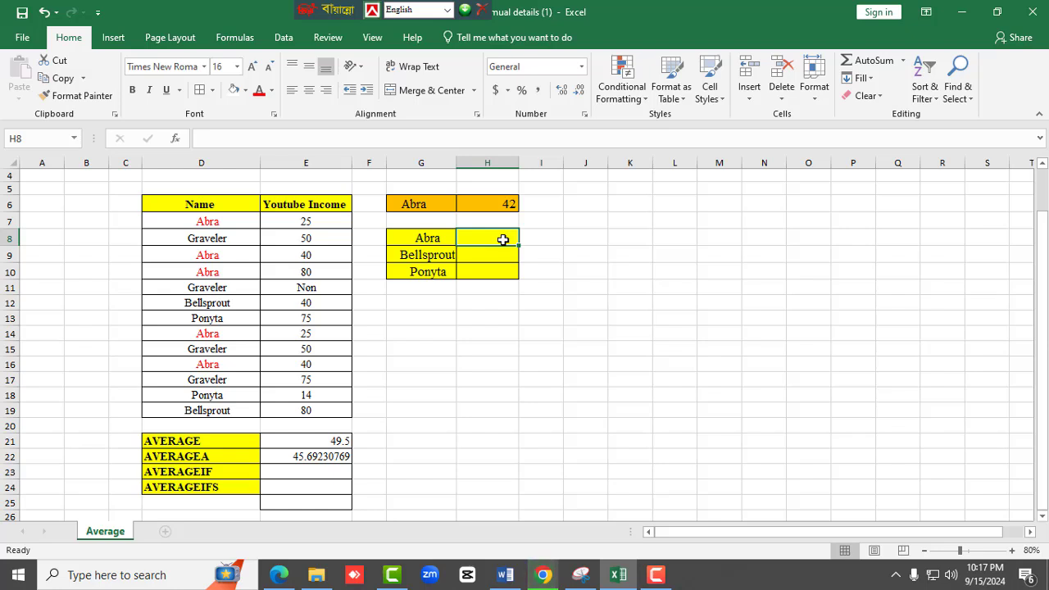
pyautogui.write('=av')
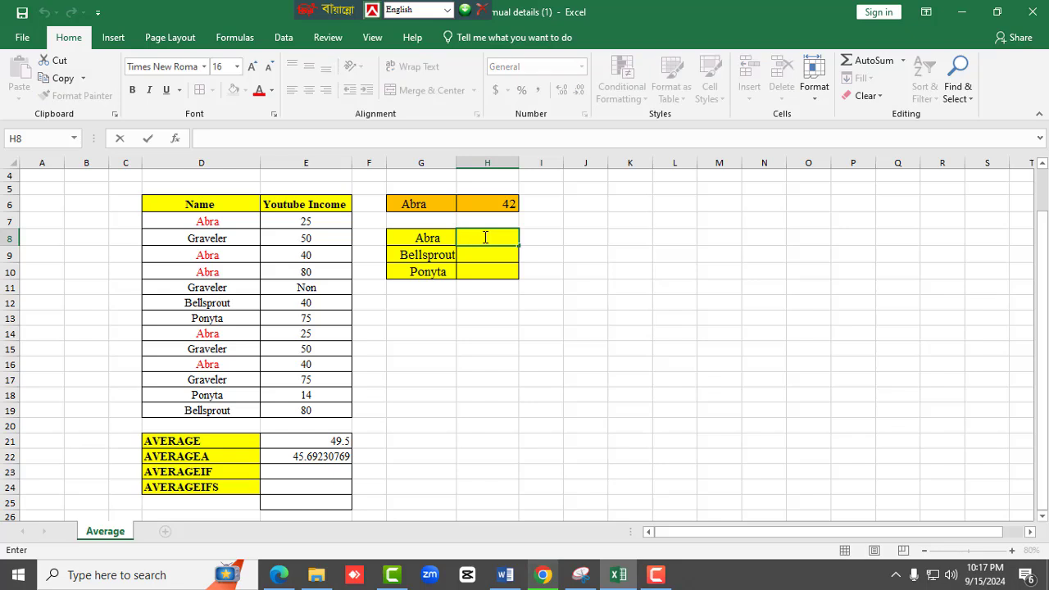
pyautogui.write('er')
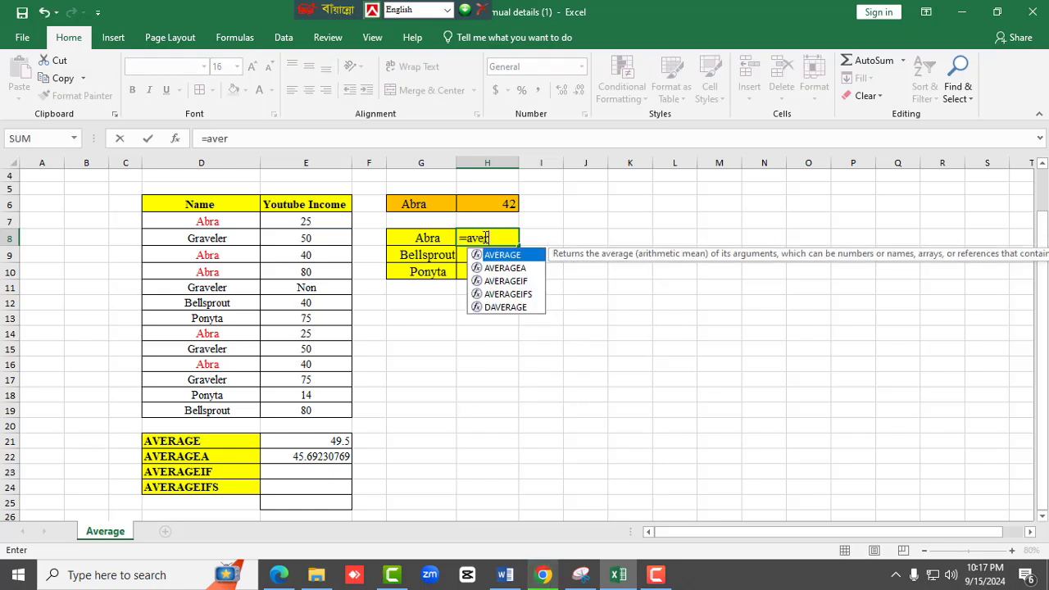
pyautogui.doubleClick(521, 296)
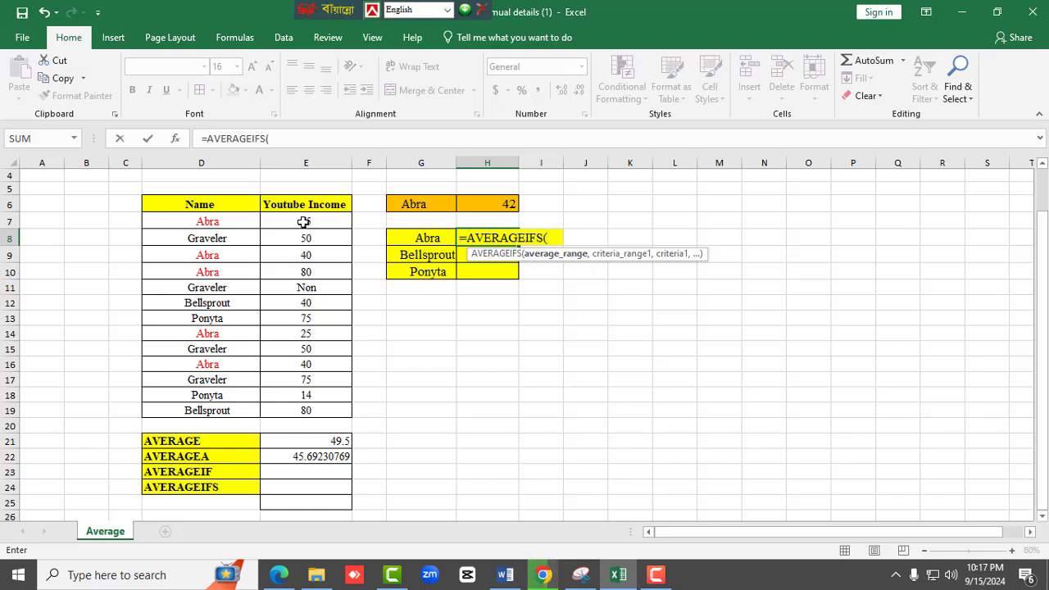
pyautogui.moveTo(303, 221); pyautogui.dragTo(301, 409)
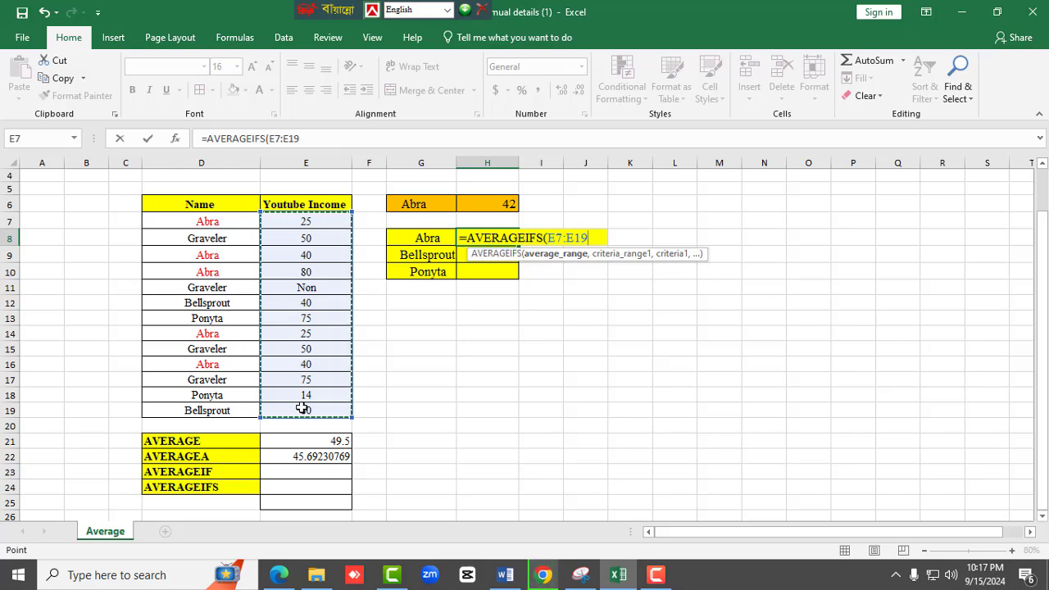
pyautogui.write(',')
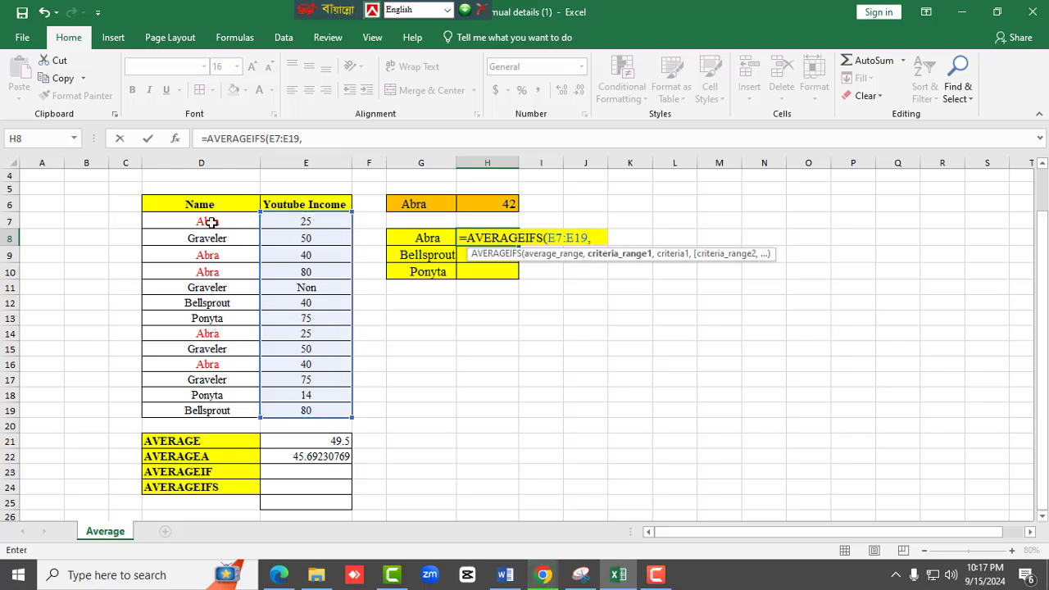
pyautogui.moveTo(211, 222); pyautogui.dragTo(211, 406)
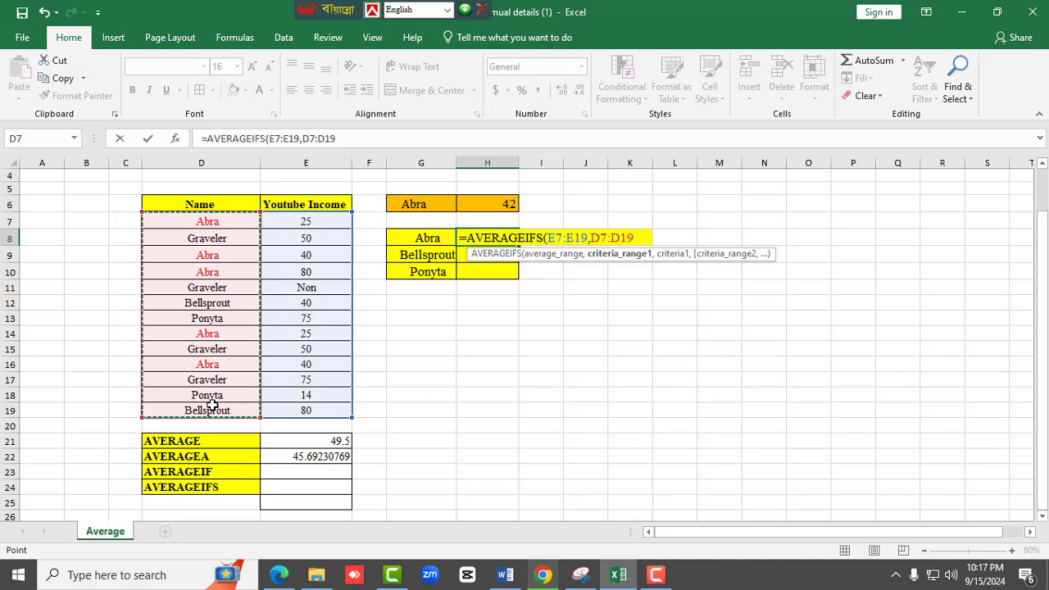
pyautogui.write(',')
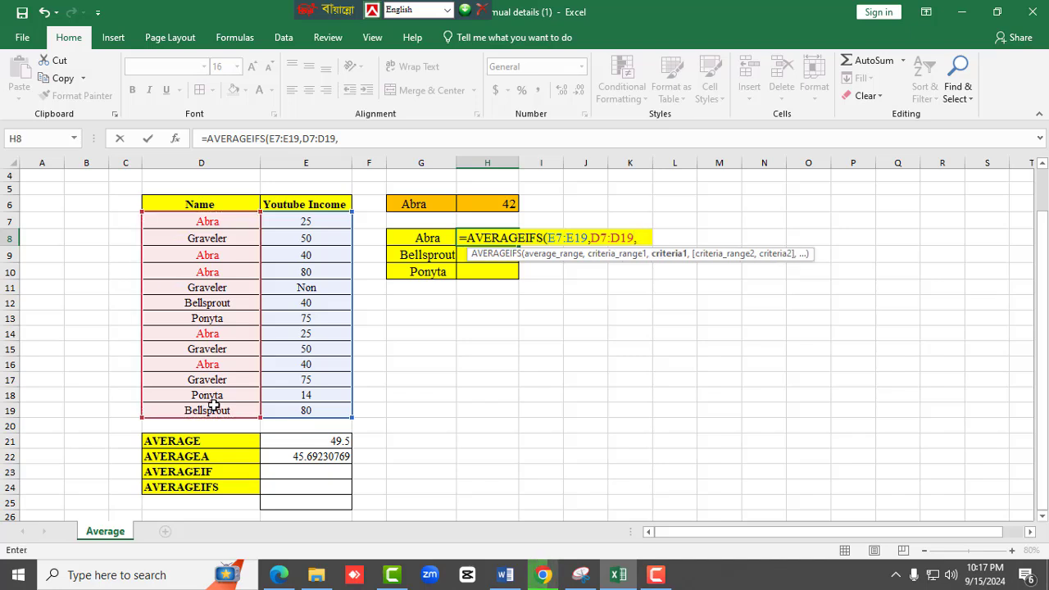
pyautogui.click(425, 238)
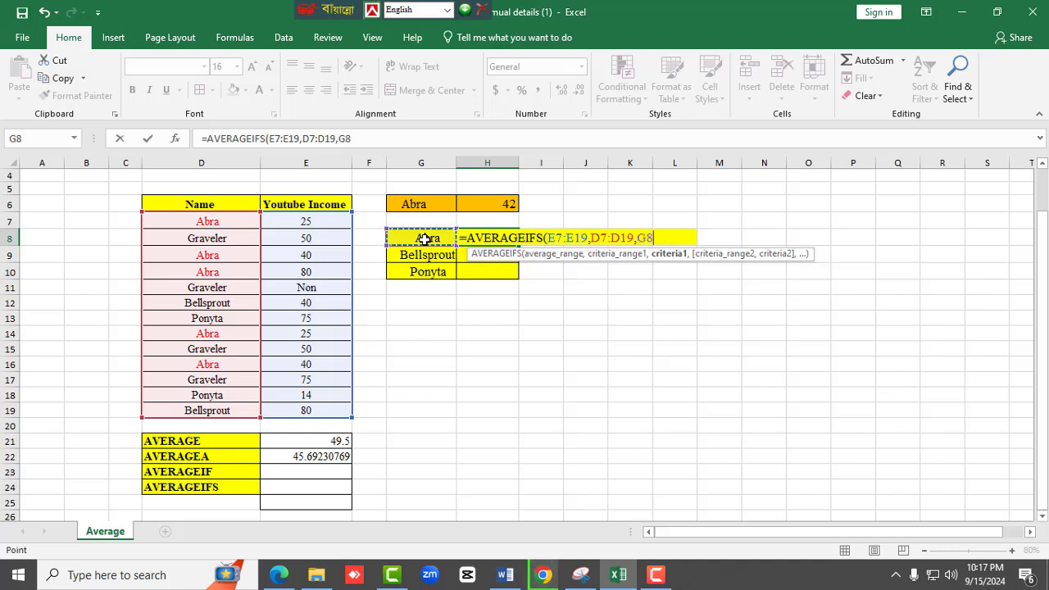
pyautogui.write(')')
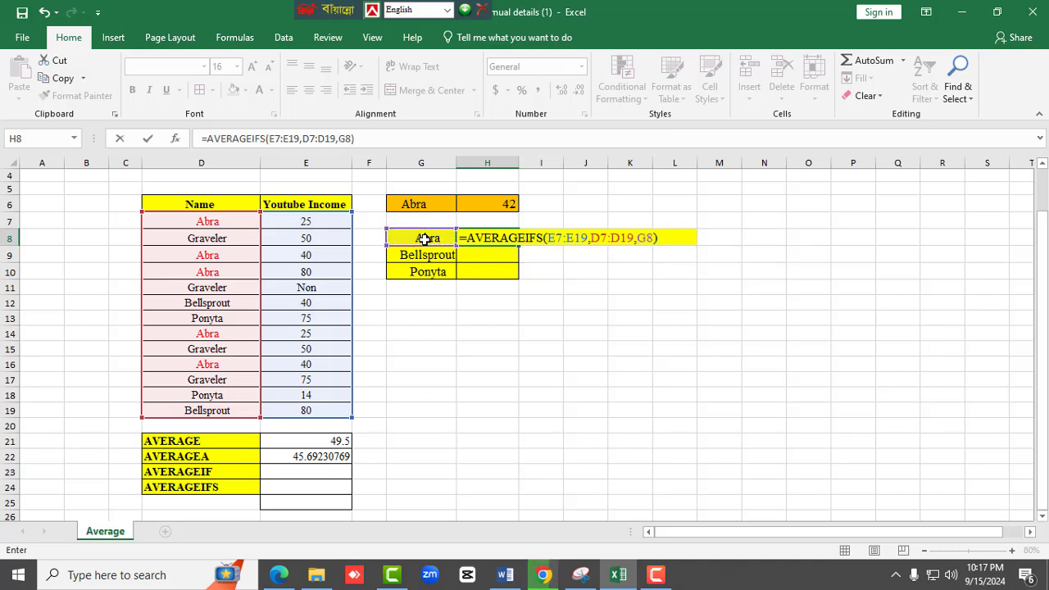
pyautogui.press('Return')
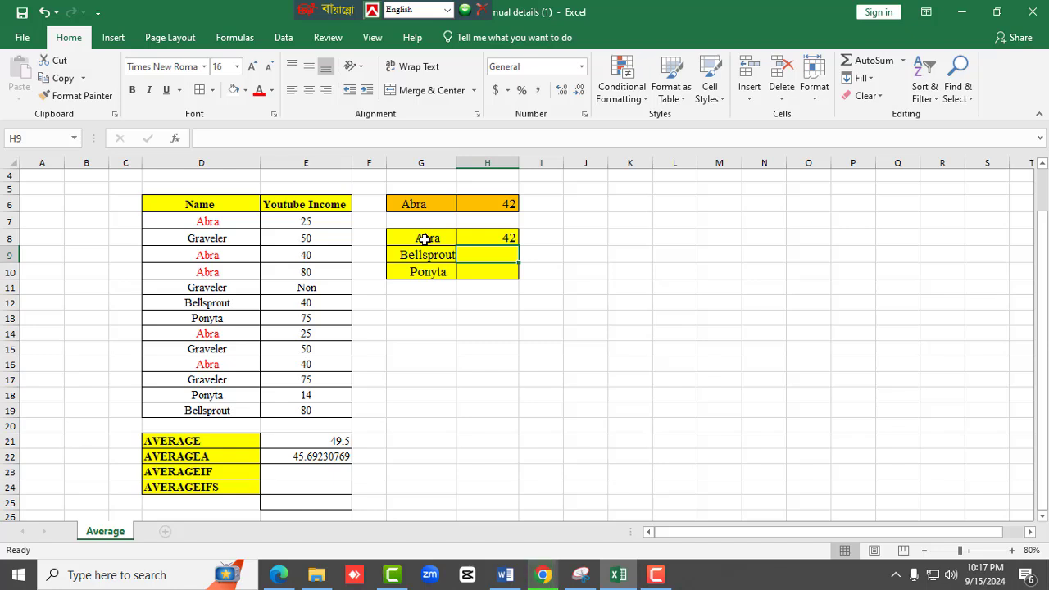
# Compare the AVERAGEIF result in H6 with the AVERAGEIFS result and formula in H8
pyautogui.click(508, 240)
pyautogui.click(509, 201)
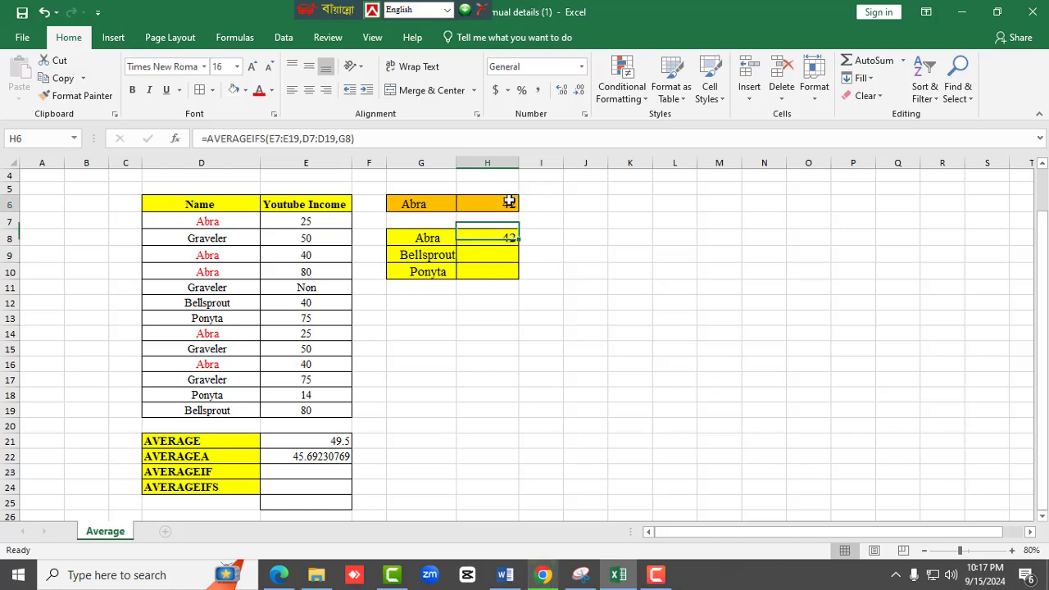
pyautogui.click(503, 235)
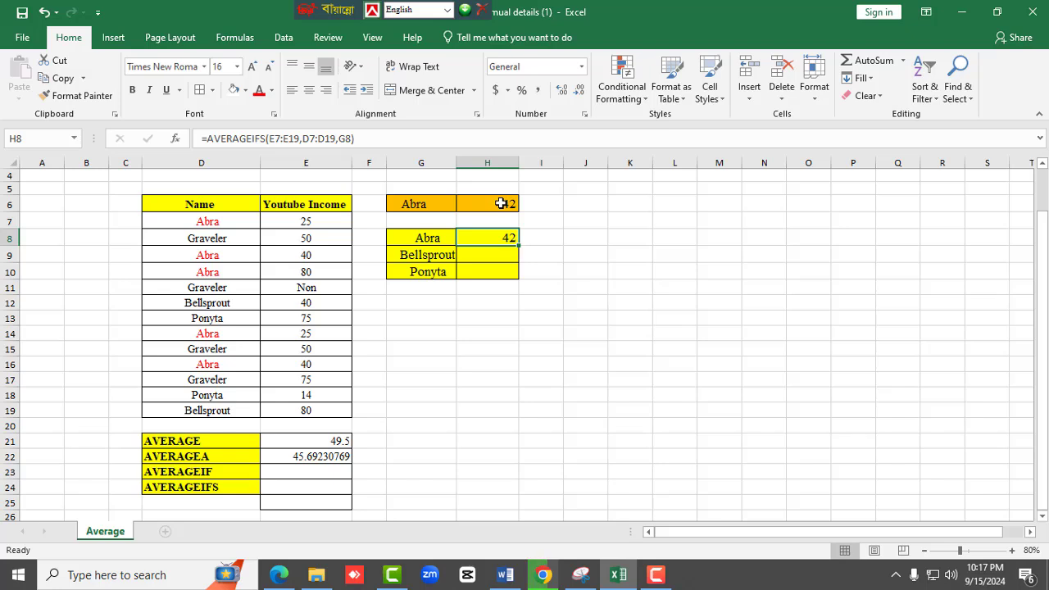
pyautogui.click(504, 205)
pyautogui.doubleClick(506, 240)
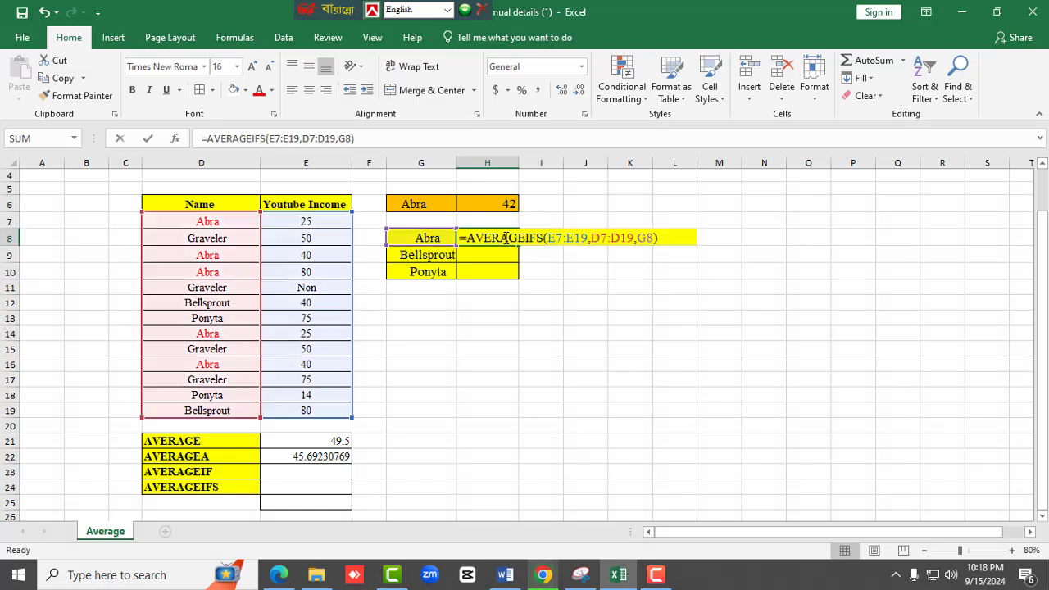
pyautogui.press('Escape')
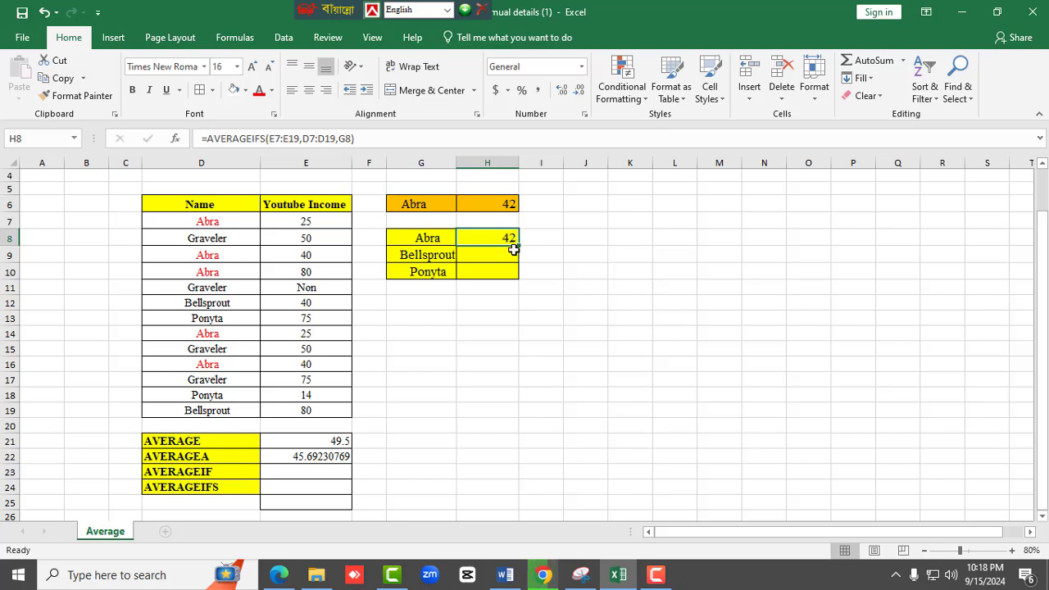
# Fill the AVERAGEIFS formula from H8 down to H10 for Bellsprout and Ponyta, and check the copied formula in H10
pyautogui.moveTo(520, 245); pyautogui.dragTo(520, 279)
pyautogui.click(502, 292)
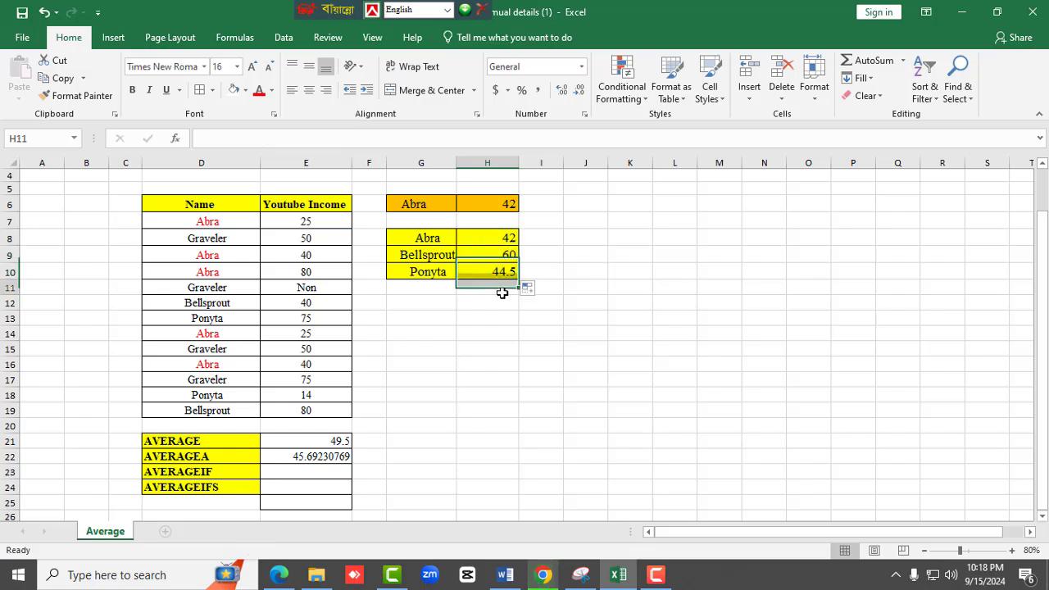
pyautogui.click(506, 272)
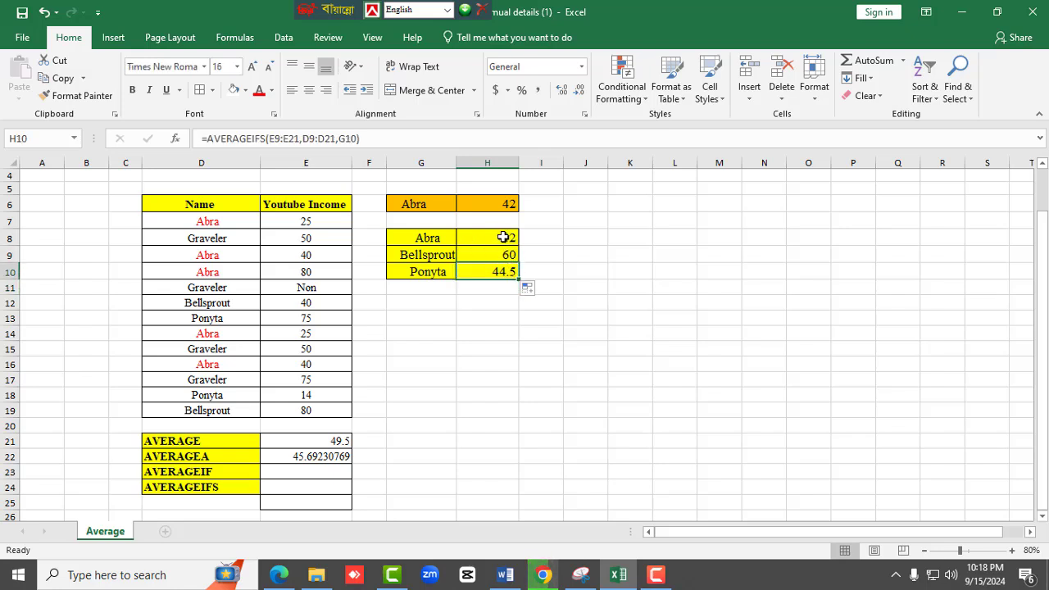
# Make both ranges of the H8 formula absolute, giving =AVERAGEIFS($E$7:$E$19,$D$7:$D$19,G8)
pyautogui.click(504, 237)
pyautogui.doubleClick(503, 236)
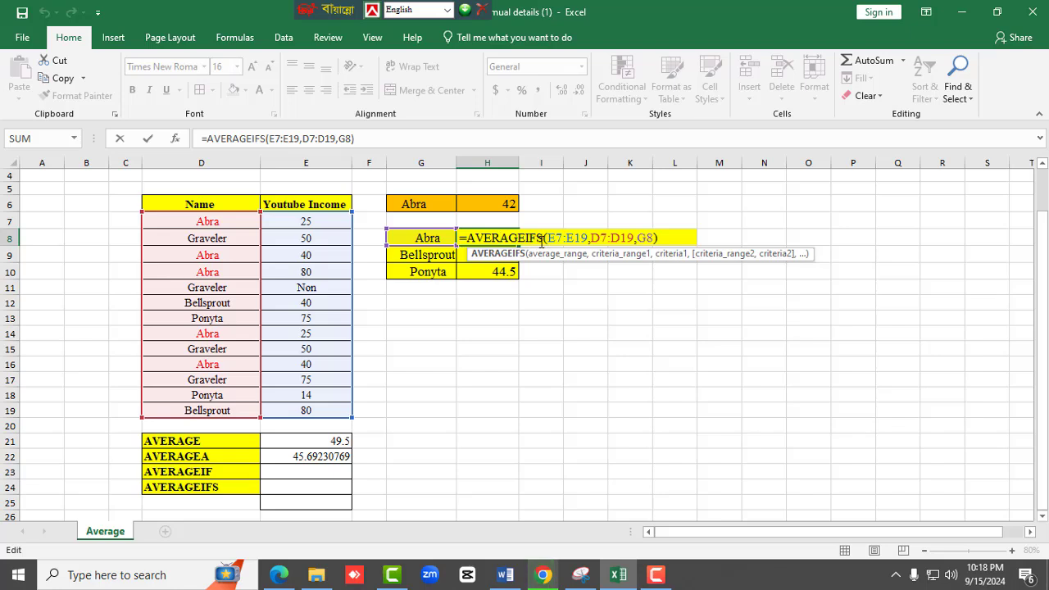
pyautogui.click(558, 238)
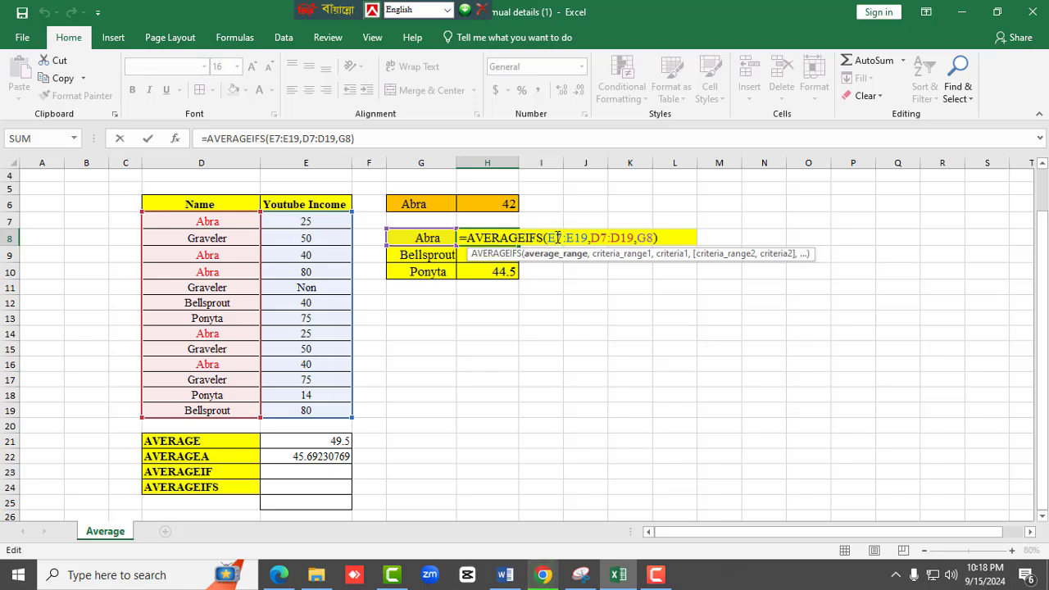
pyautogui.press('F4')
pyautogui.click(590, 237)
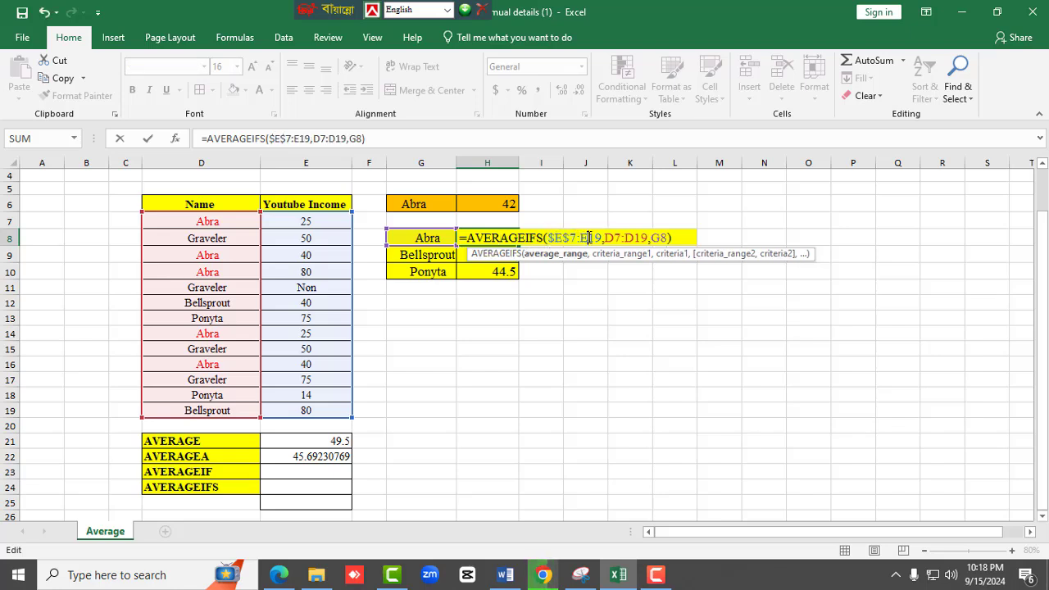
pyautogui.press('F4')
pyautogui.click(630, 238)
pyautogui.press('F4')
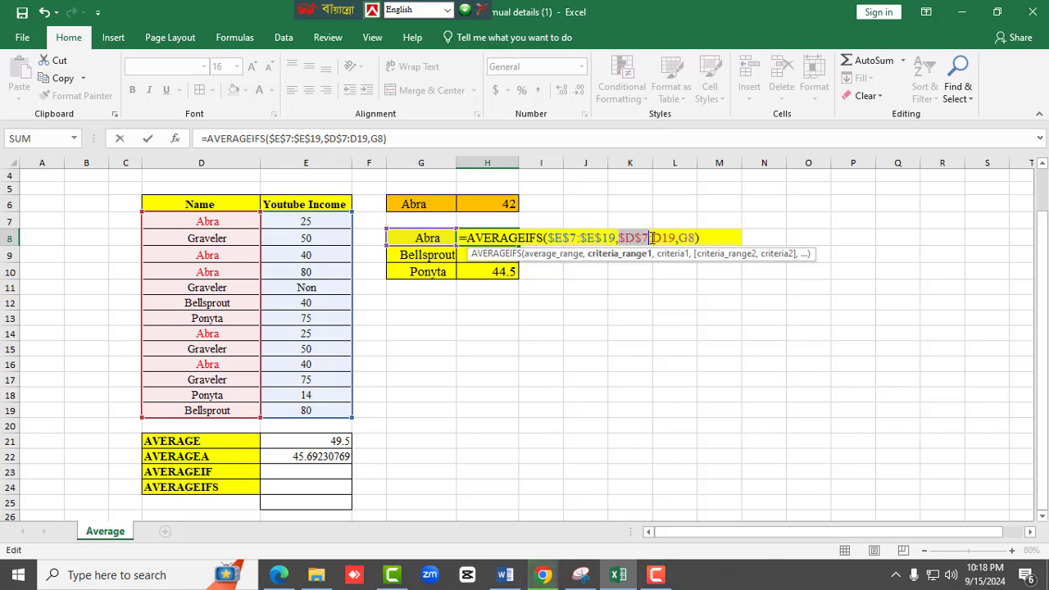
pyautogui.click(664, 238)
pyautogui.press('F4')
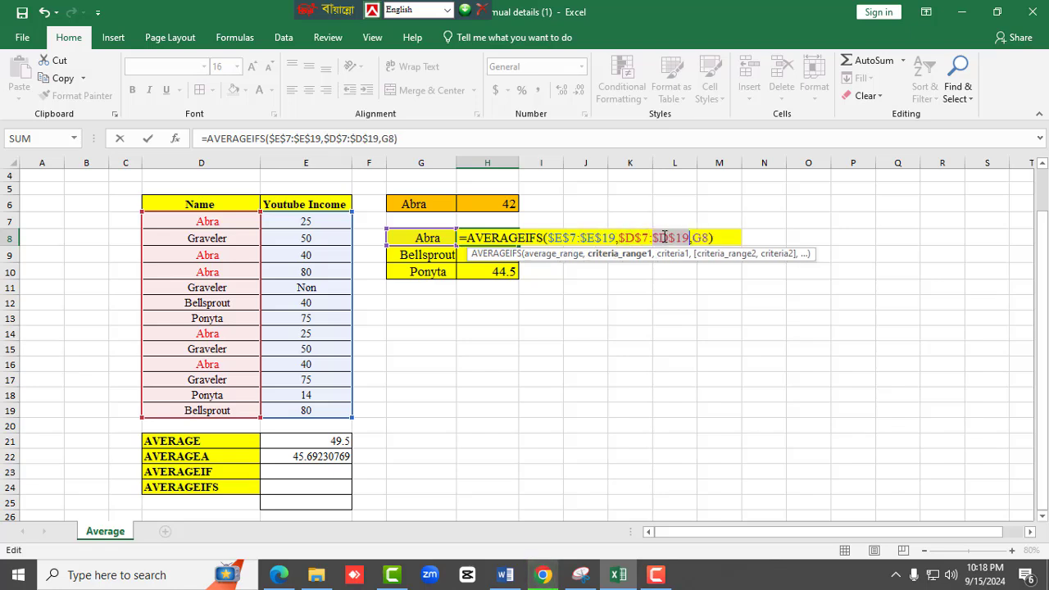
pyautogui.press('Return')
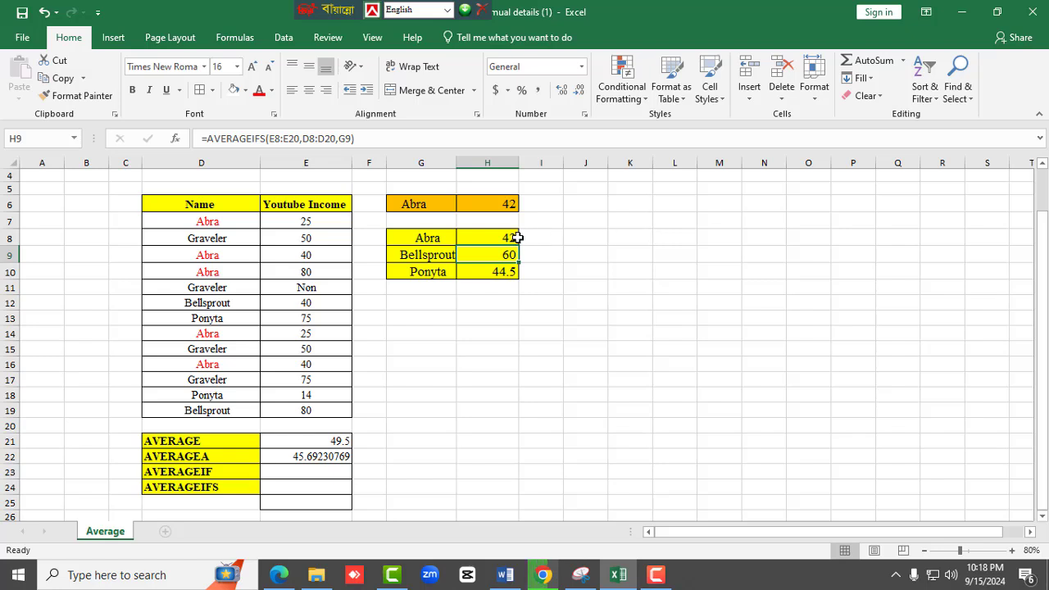
# Fill the absolute-range AVERAGEIFS formula from H8 down to H10 and inspect the copied formulas in H9 and H10
pyautogui.click(516, 238)
pyautogui.moveTo(520, 246); pyautogui.dragTo(517, 278)
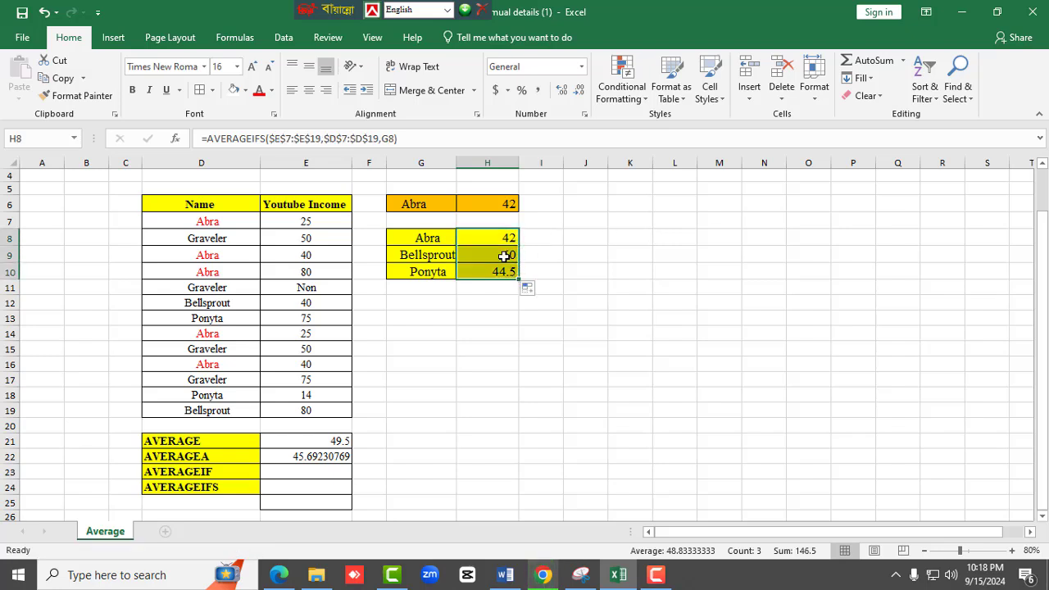
pyautogui.doubleClick(503, 256)
pyautogui.press('Return')
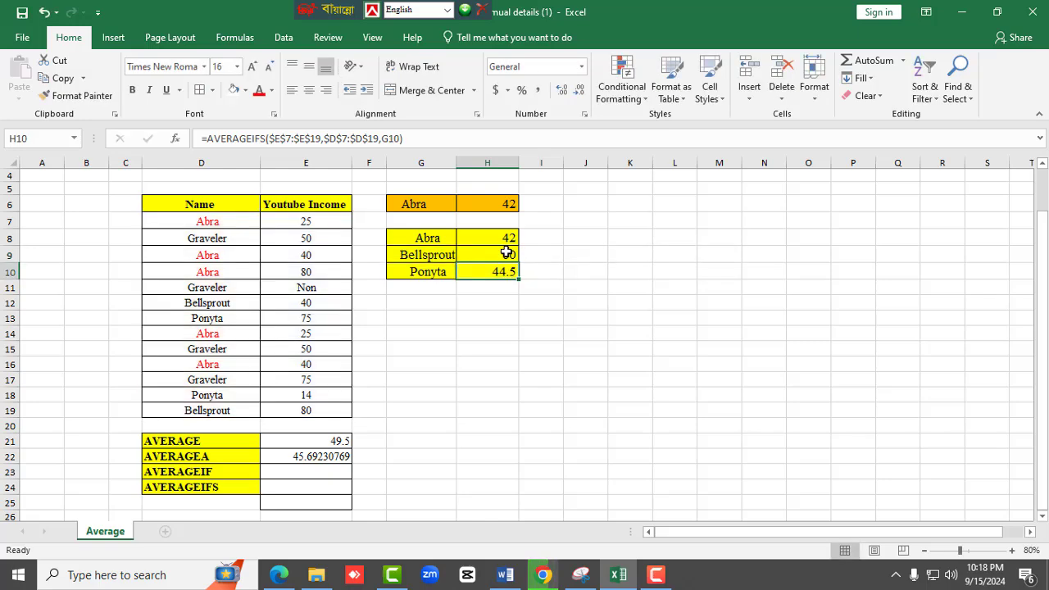
pyautogui.doubleClick(504, 256)
pyautogui.press('Return')
pyautogui.doubleClick(508, 271)
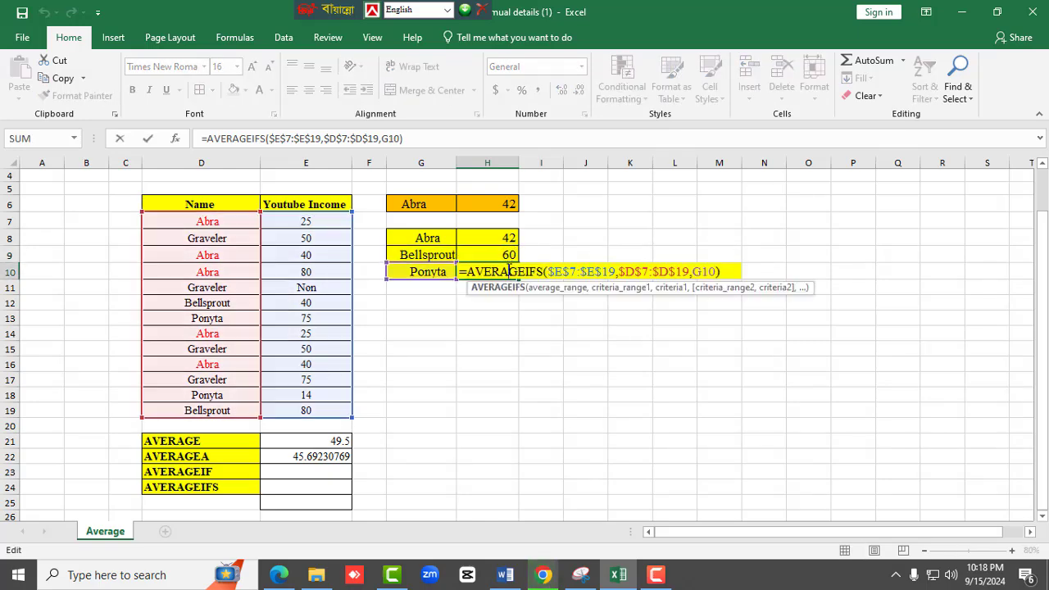
pyautogui.press('Return')
# Review the names and averages in G8:H10 and inspect the AVERAGEIFS formulas in H10 and H8
pyautogui.click(441, 240)
pyautogui.moveTo(479, 244); pyautogui.dragTo(484, 273)
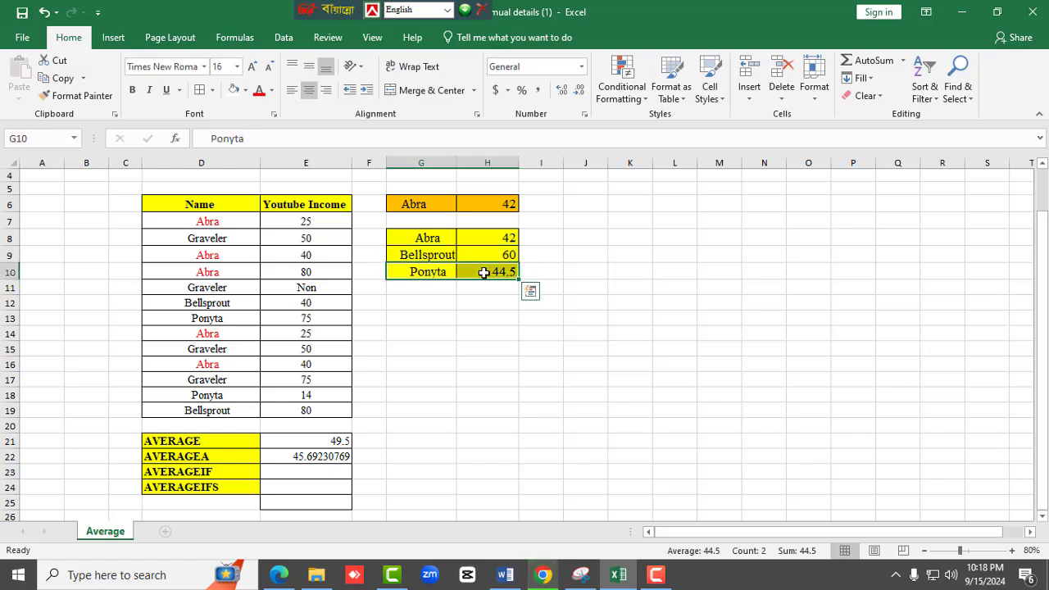
pyautogui.click(490, 298)
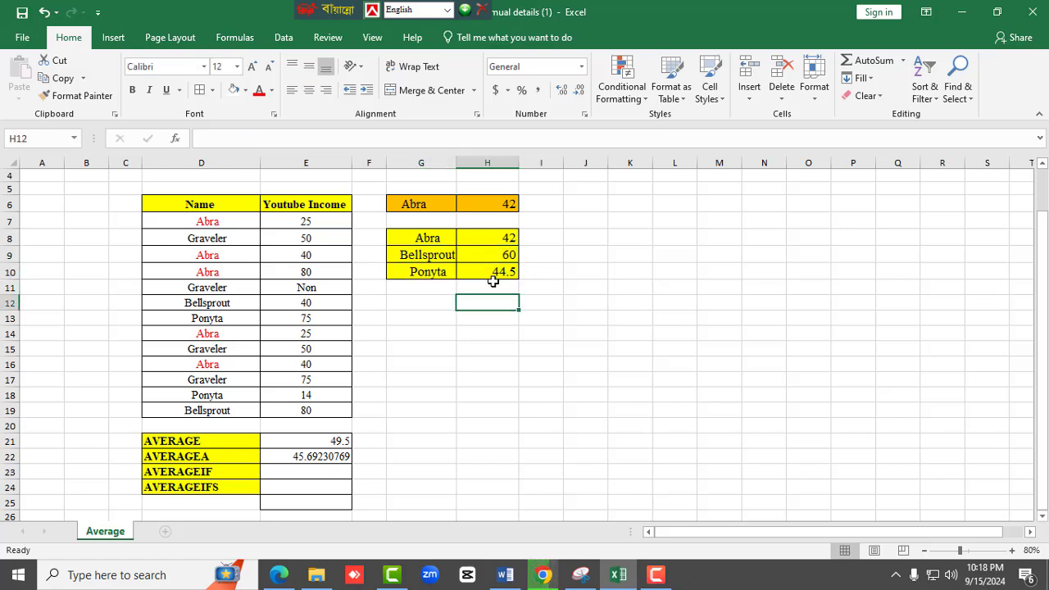
pyautogui.click(493, 276)
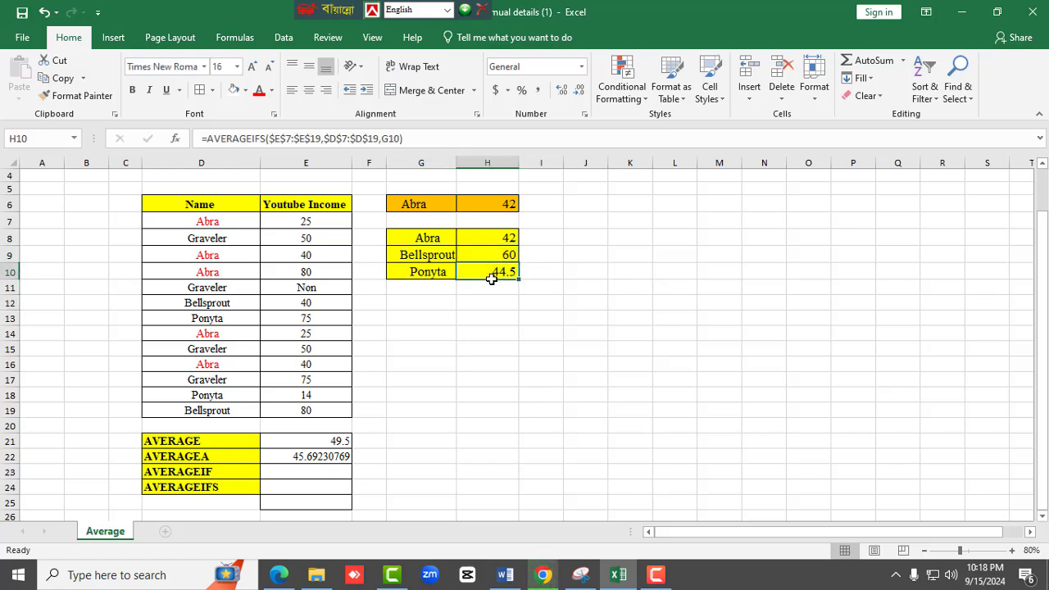
pyautogui.doubleClick(495, 237)
pyautogui.press('Return')
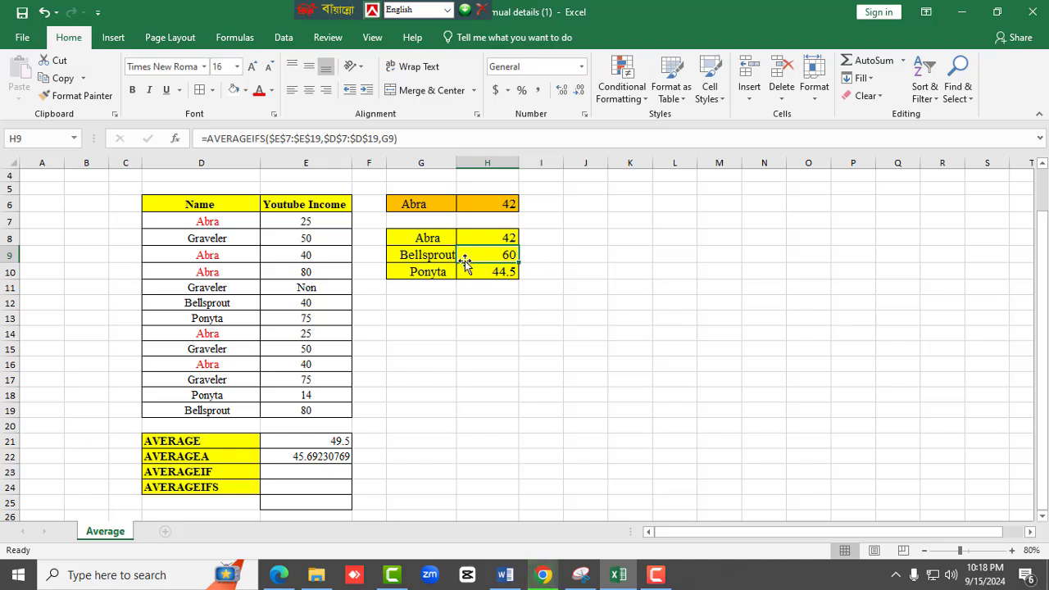
# Highlight both Bellsprout name cells, D12 and D19, with a yellow fill
pyautogui.click(221, 303)
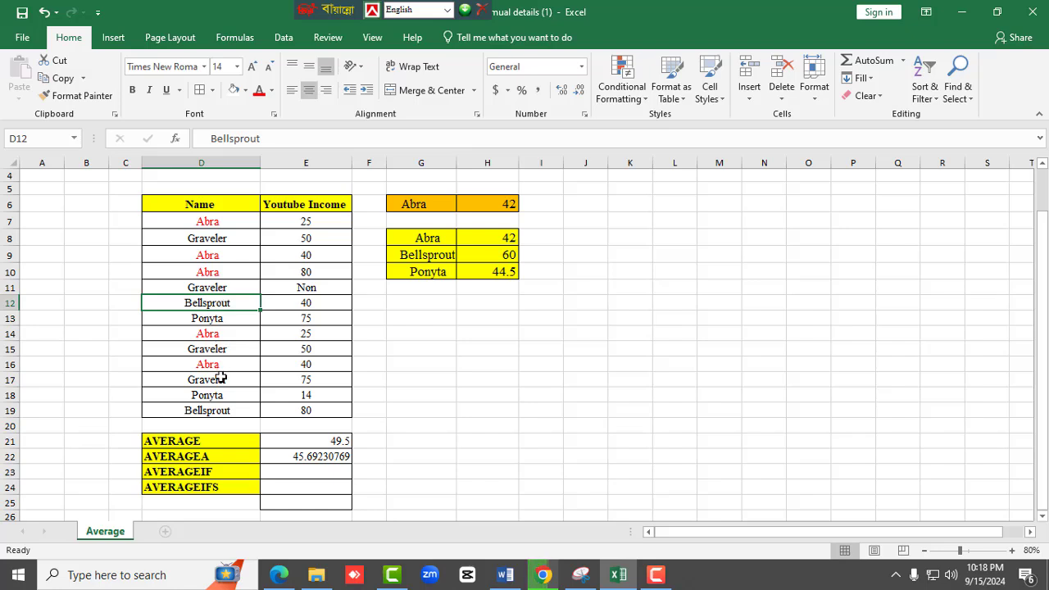
pyautogui.keyDown('ctrl'); pyautogui.click(221, 410); pyautogui.keyUp('ctrl')
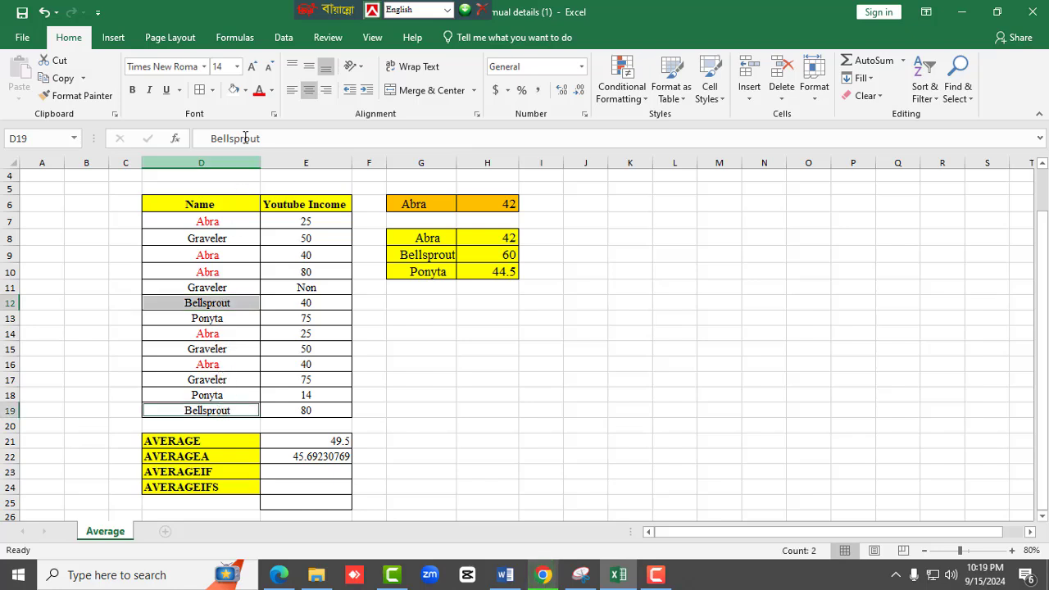
pyautogui.click(247, 90)
pyautogui.click(274, 210)
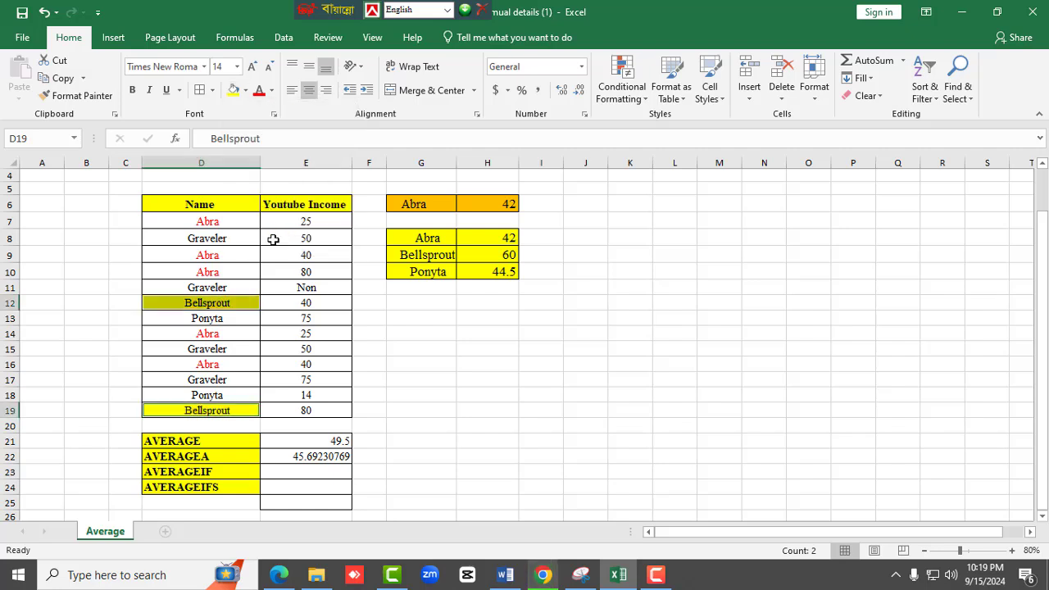
# Select Bellsprout's incomes in E12 and E19 and add them manually in J11 with =40+80
pyautogui.click(315, 303)
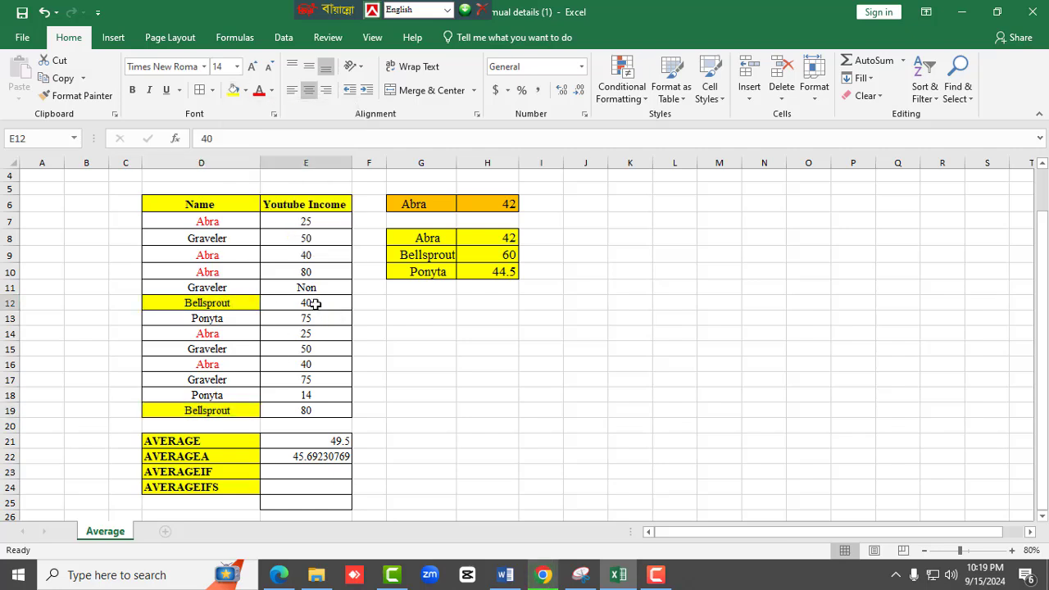
pyautogui.keyDown('ctrl'); pyautogui.click(321, 412); pyautogui.keyUp('ctrl')
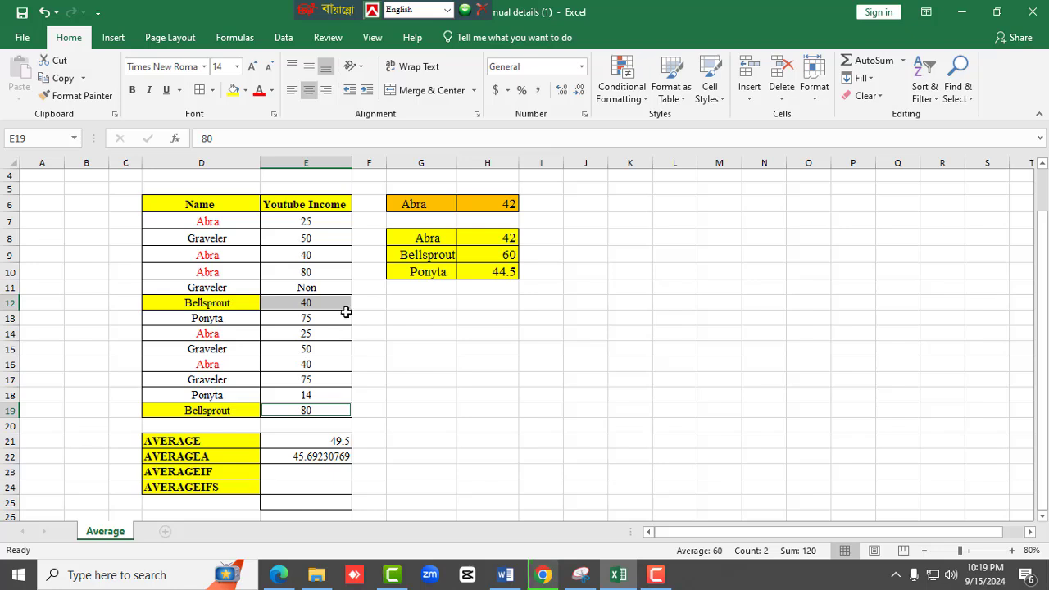
pyautogui.click(589, 292)
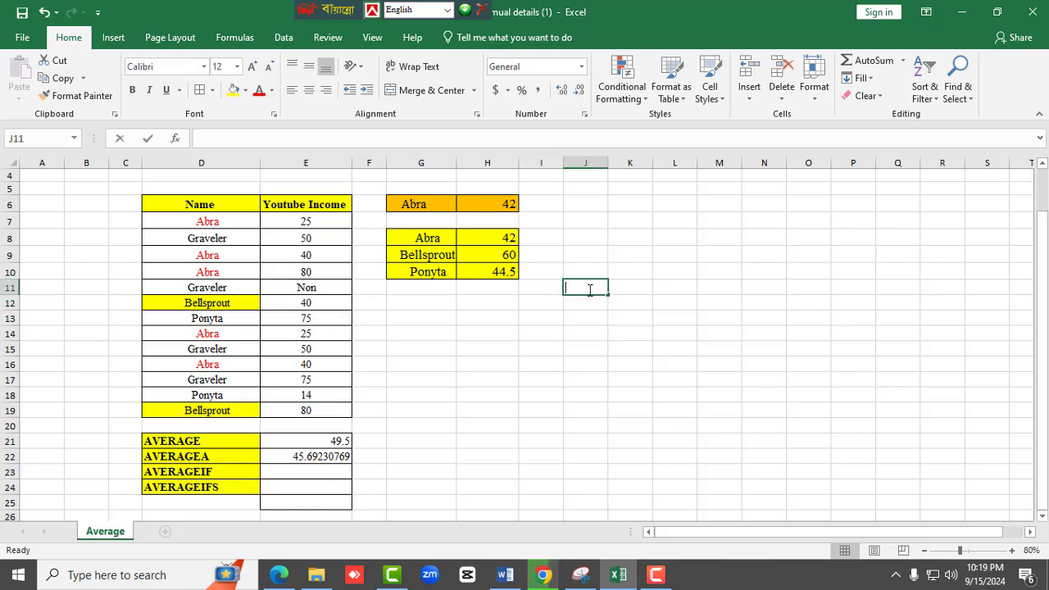
pyautogui.write('=40+8')
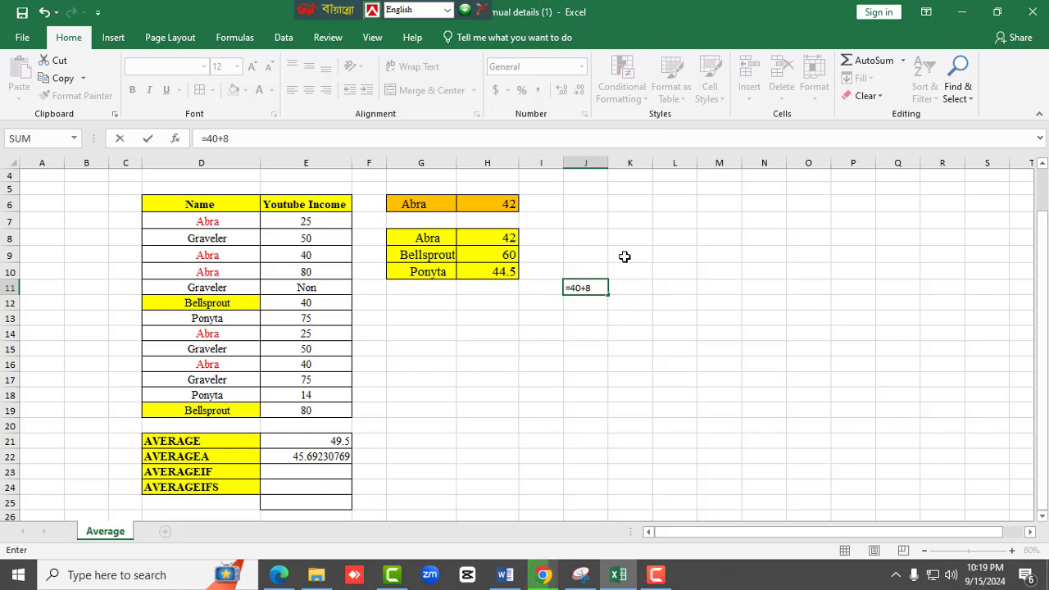
pyautogui.write('00')
pyautogui.press('Return')
# Replace the J11 content with =120/2 to check Bellsprout's average in H9, and clear J11 after comparing
pyautogui.click(597, 288)
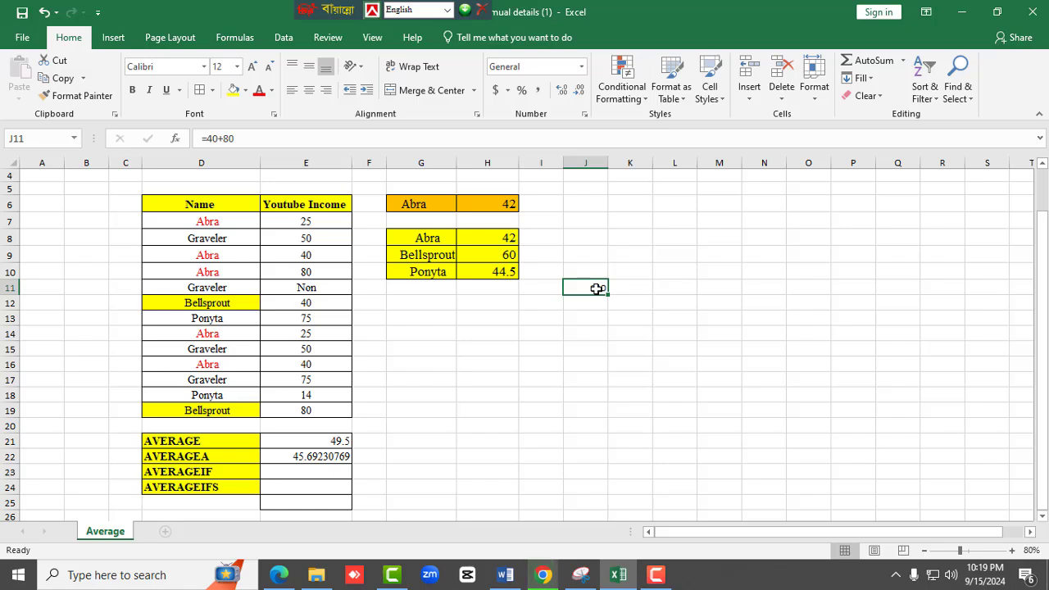
pyautogui.write('120')
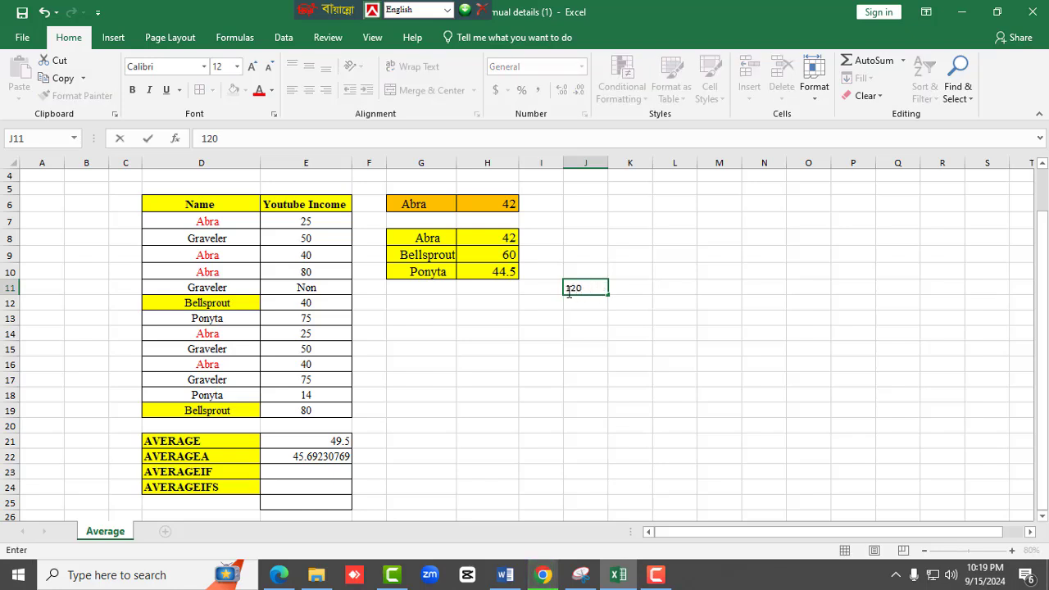
pyautogui.click(566, 289)
pyautogui.write('=')
pyautogui.click(596, 288)
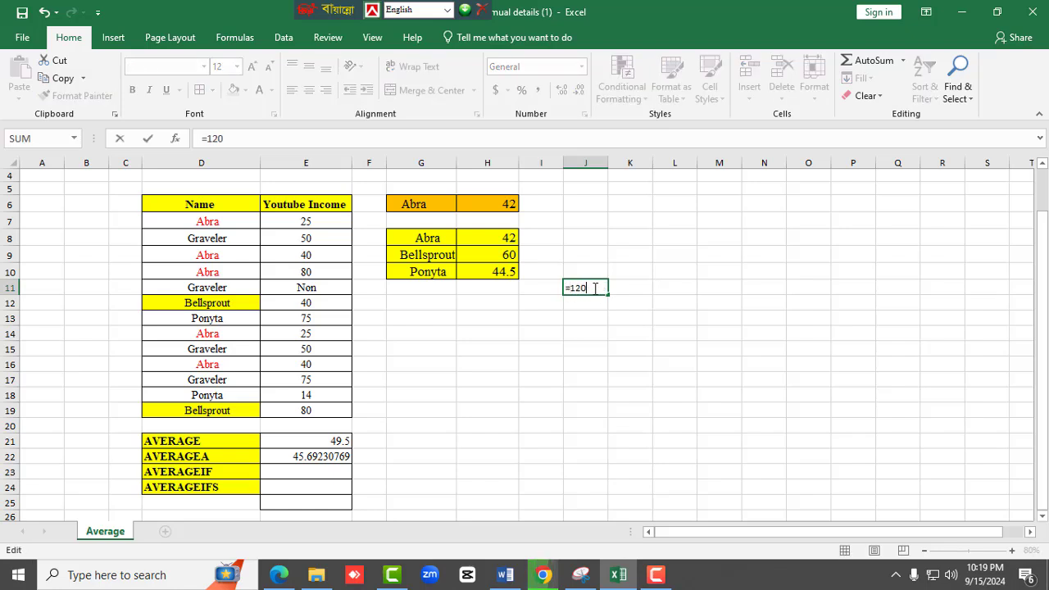
pyautogui.write('/2')
pyautogui.press('Return')
pyautogui.click(595, 287)
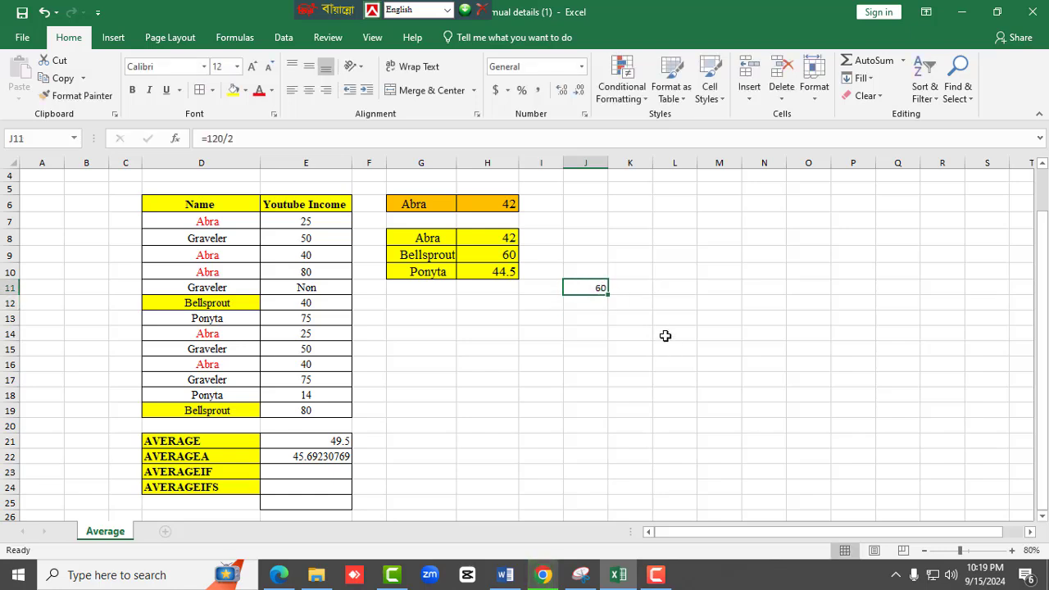
pyautogui.click(515, 252)
pyautogui.click(595, 287)
pyautogui.press('Delete')
# Inspect Ponyta's incomes in E13 and E18, and enter =89/2 in J13 to check the average in H10
pyautogui.click(223, 396)
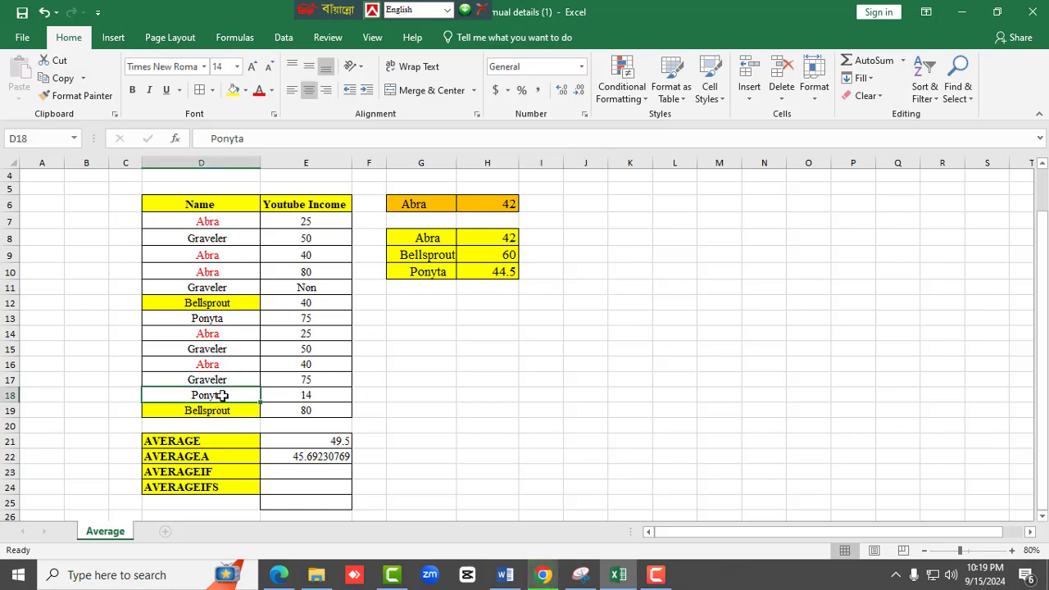
pyautogui.keyDown('ctrl'); pyautogui.click(228, 319); pyautogui.keyUp('ctrl')
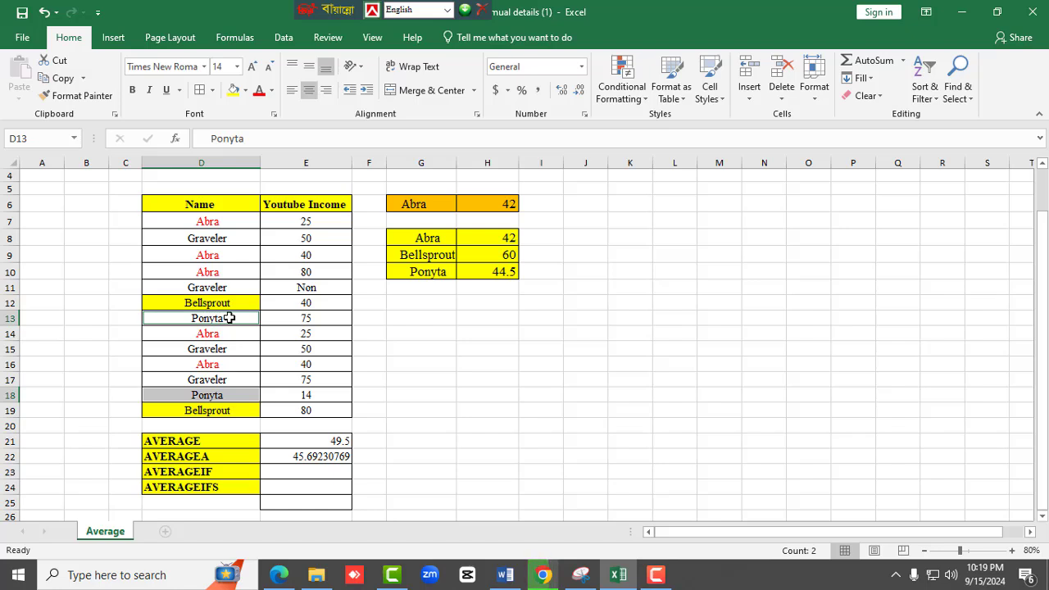
pyautogui.click(295, 318)
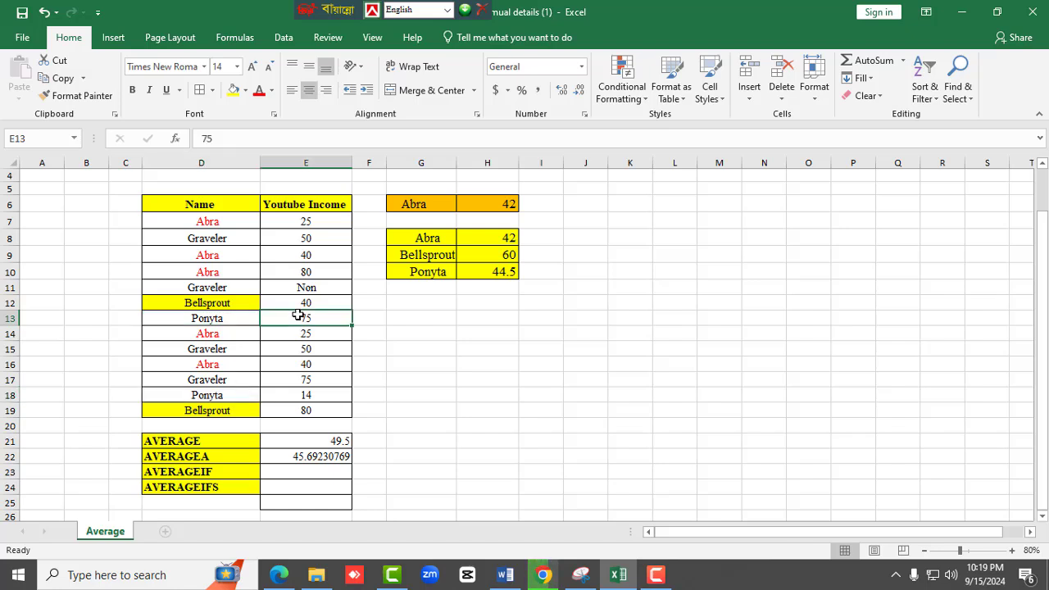
pyautogui.keyDown('ctrl'); pyautogui.click(315, 395); pyautogui.keyUp('ctrl')
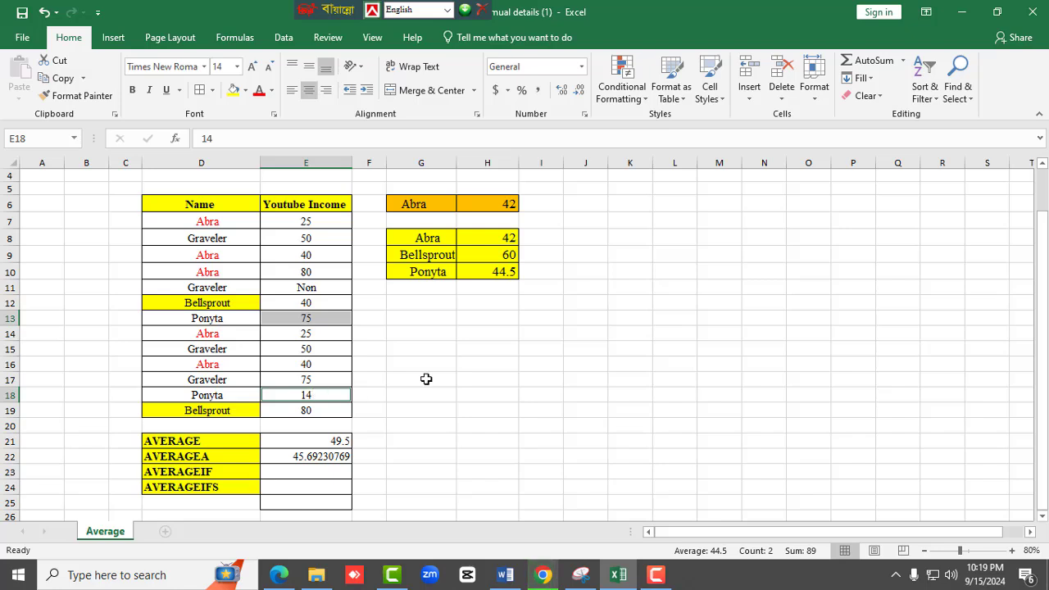
pyautogui.doubleClick(588, 320)
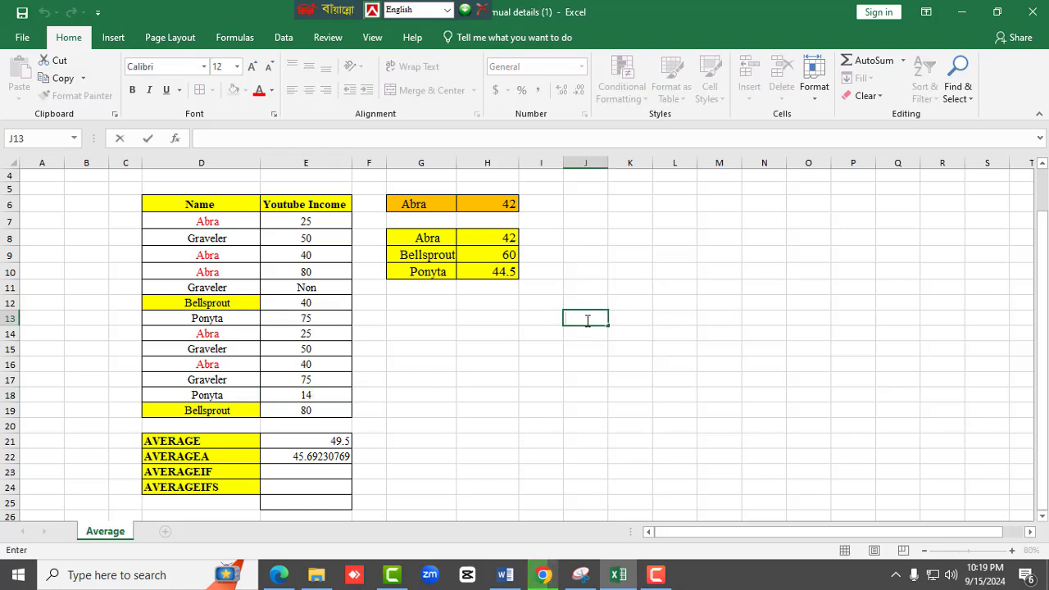
pyautogui.write('=89')
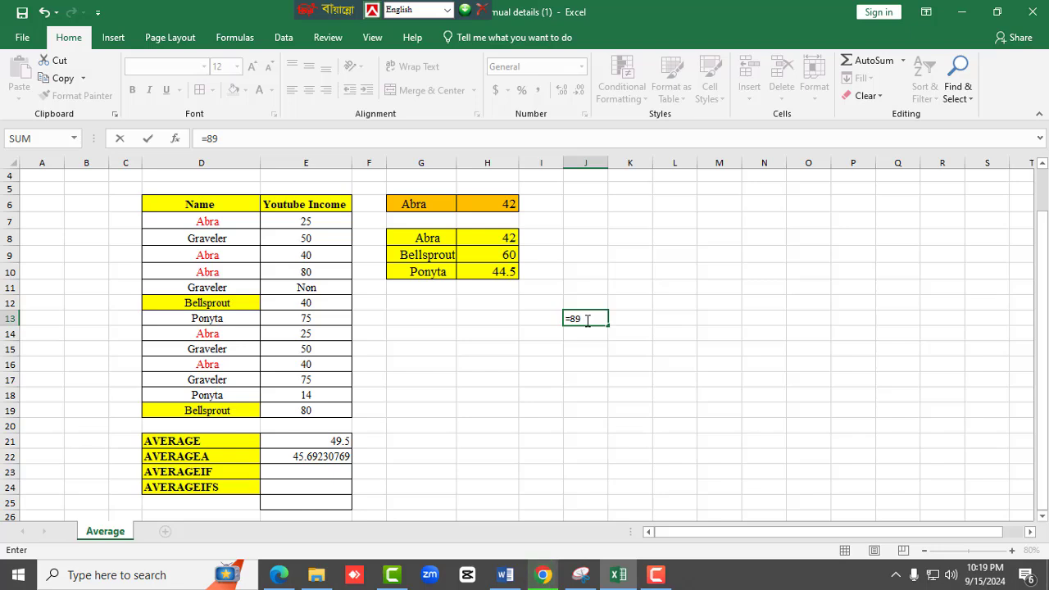
pyautogui.write('/2')
pyautogui.press('Return')
pyautogui.click(590, 321)
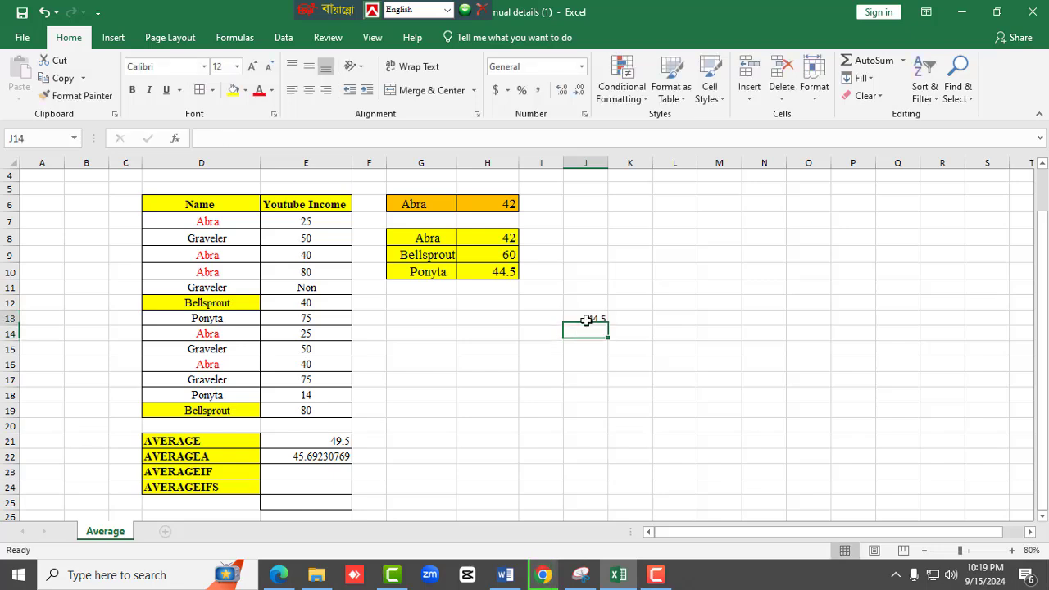
pyautogui.click(506, 273)
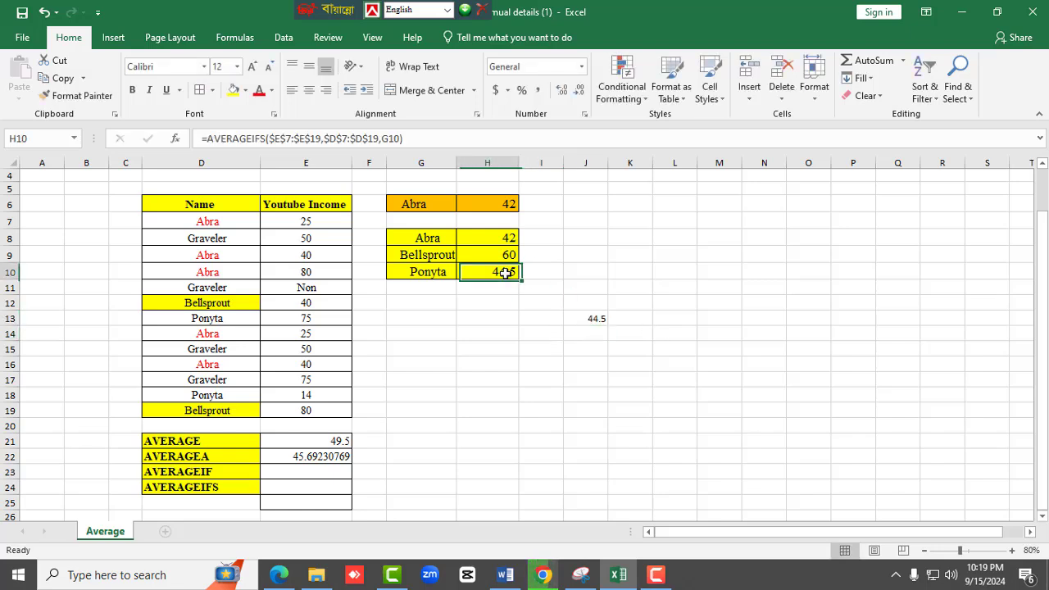
pyautogui.click(585, 316)
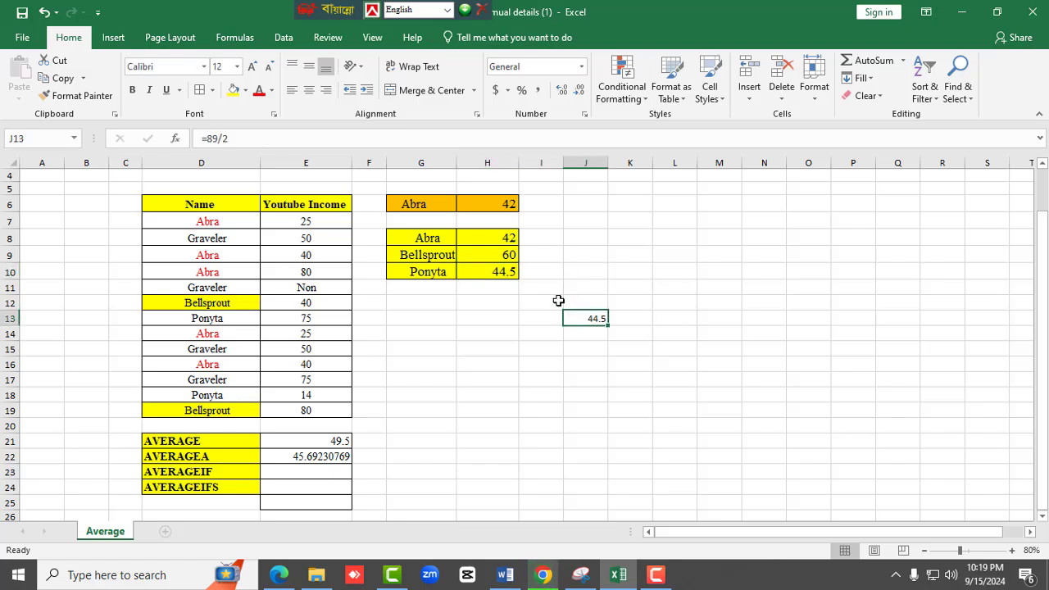